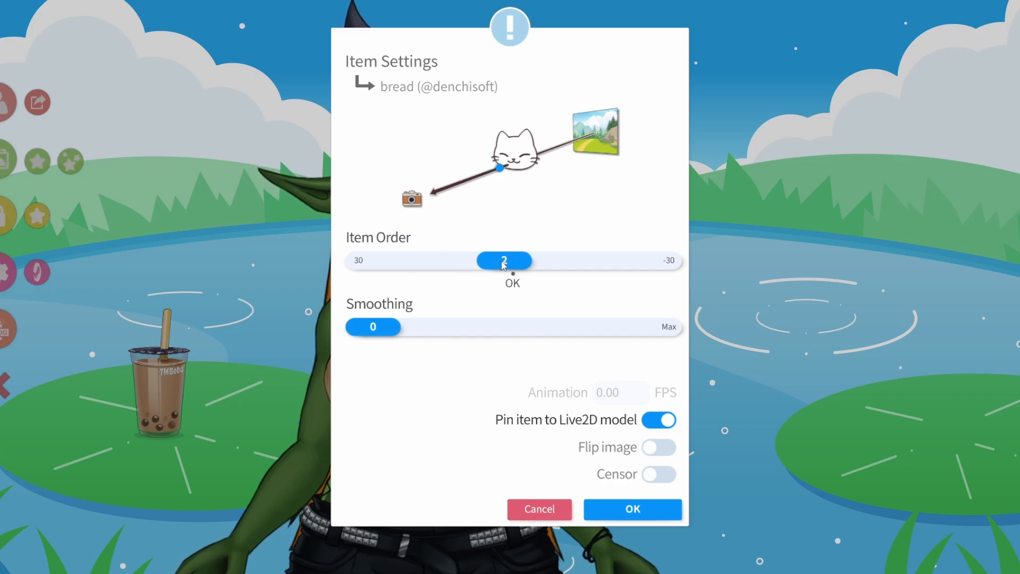
# Set the bread item's order to 3, with pinning to the Live2D model on and image flip off, and accept the settings
pyautogui.moveTo(509, 262)
pyautogui.mouseDown()
pyautogui.moveTo(544, 272)
pyautogui.moveTo(489, 268)
pyautogui.moveTo(505, 266)
pyautogui.mouseUp()
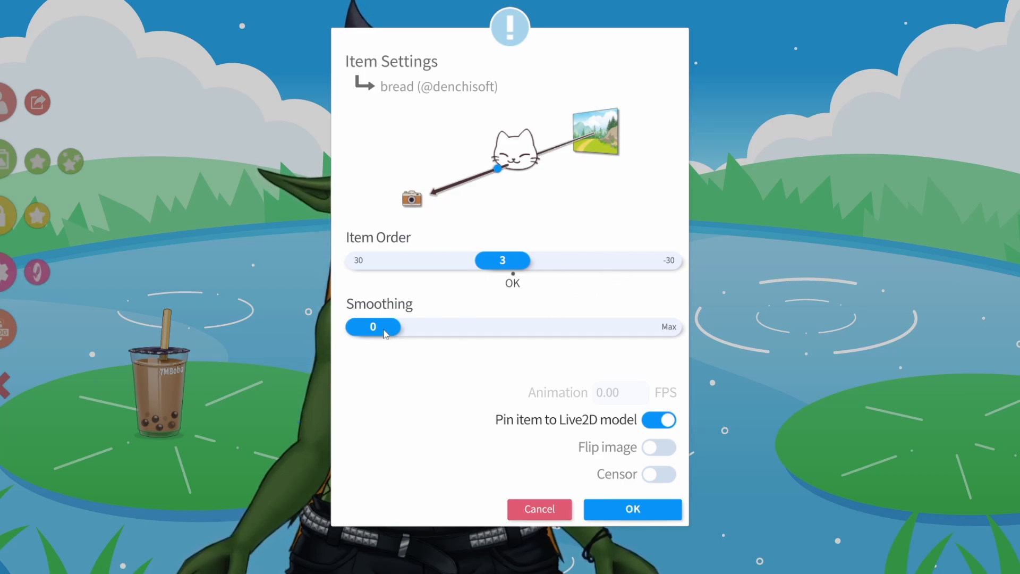
pyautogui.moveTo(385, 333)
pyautogui.mouseDown()
pyautogui.moveTo(579, 339)
pyautogui.moveTo(388, 334)
pyautogui.mouseUp()
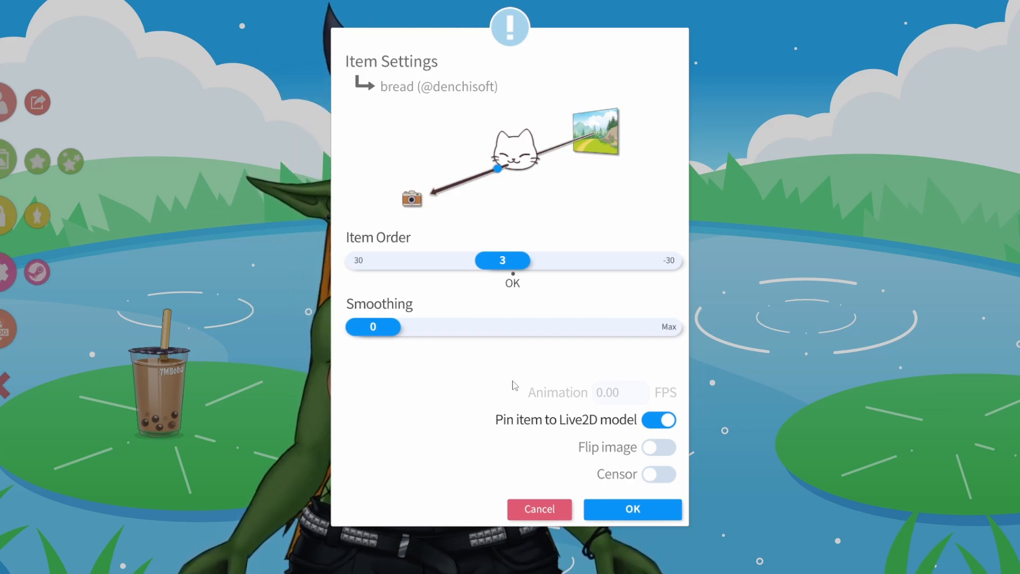
pyautogui.click(664, 422)
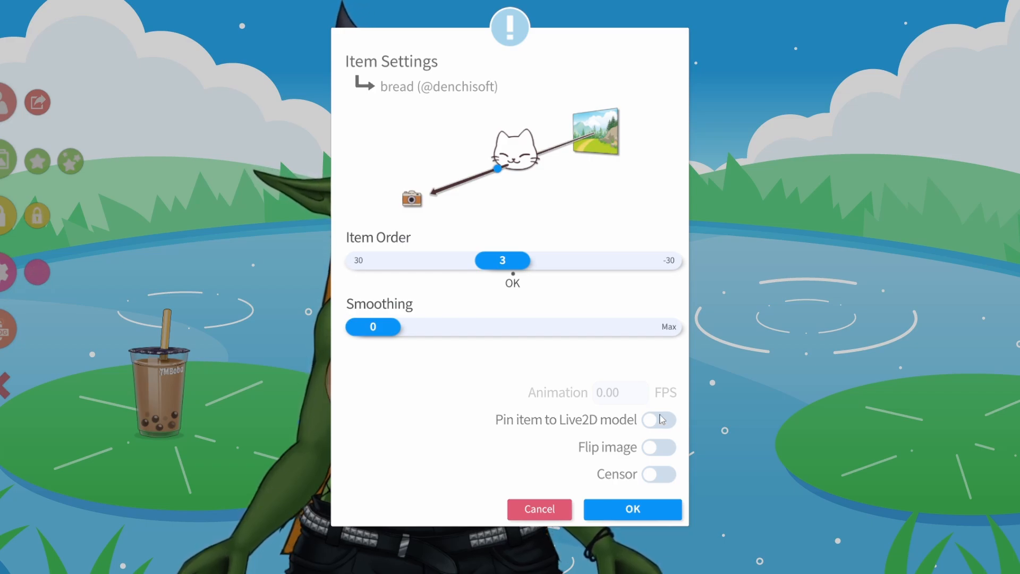
pyautogui.click(664, 449)
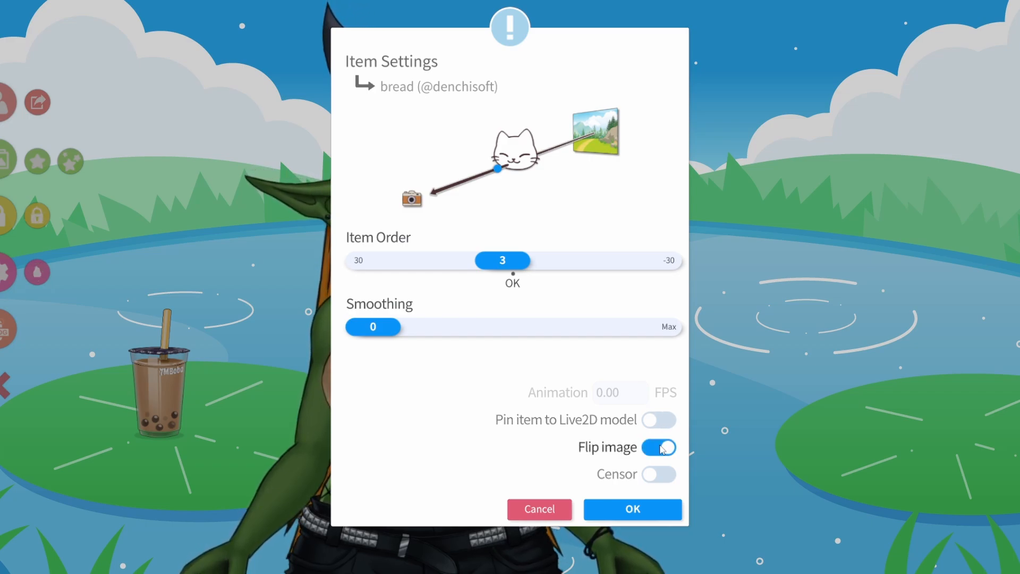
pyautogui.click(664, 451)
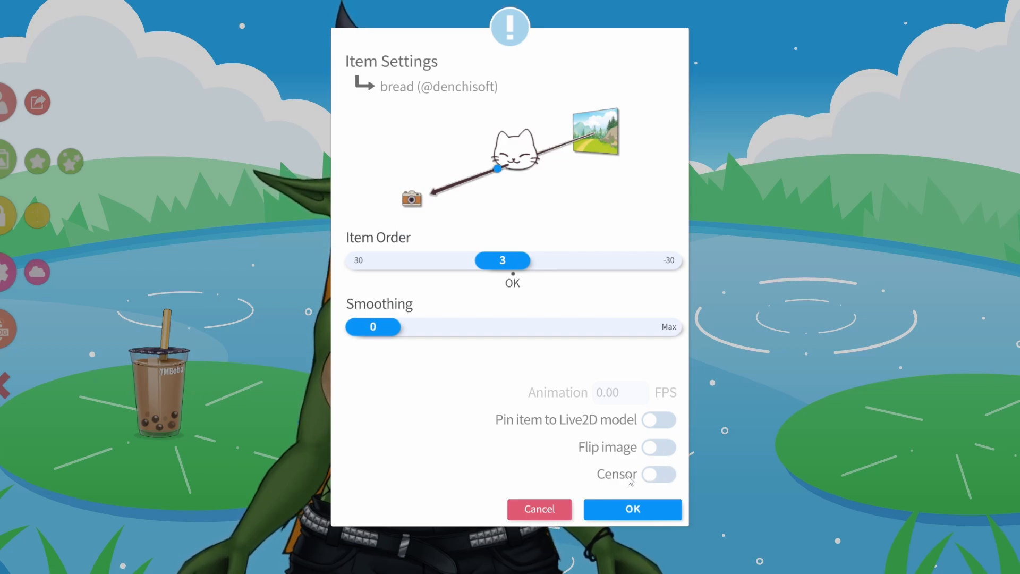
pyautogui.click(664, 423)
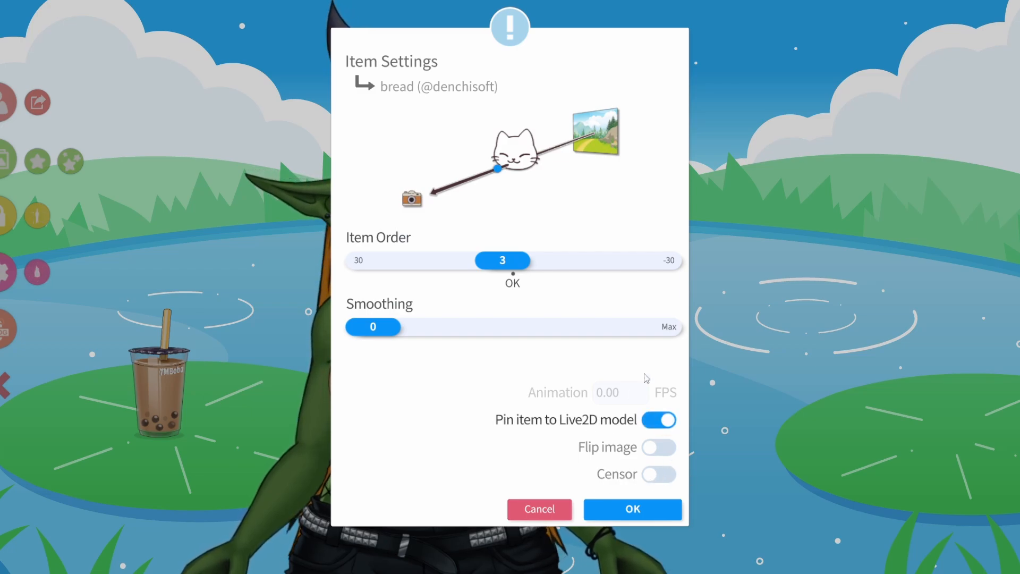
pyautogui.click(630, 510)
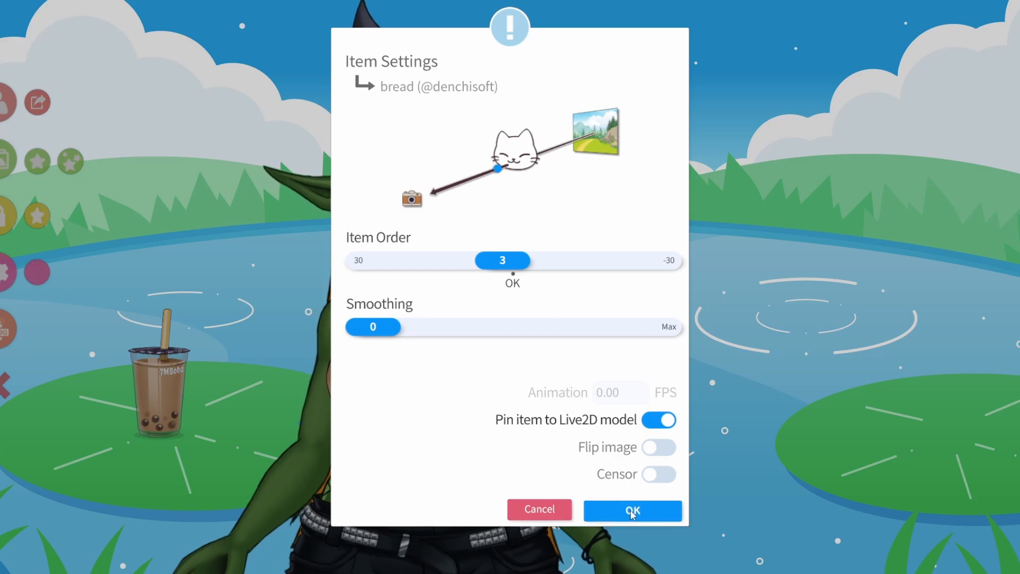
# Place the bread in the sky beside the avatar's head and remove the boba drink from the scene
pyautogui.moveTo(519, 303); pyautogui.dragTo(703, 172)
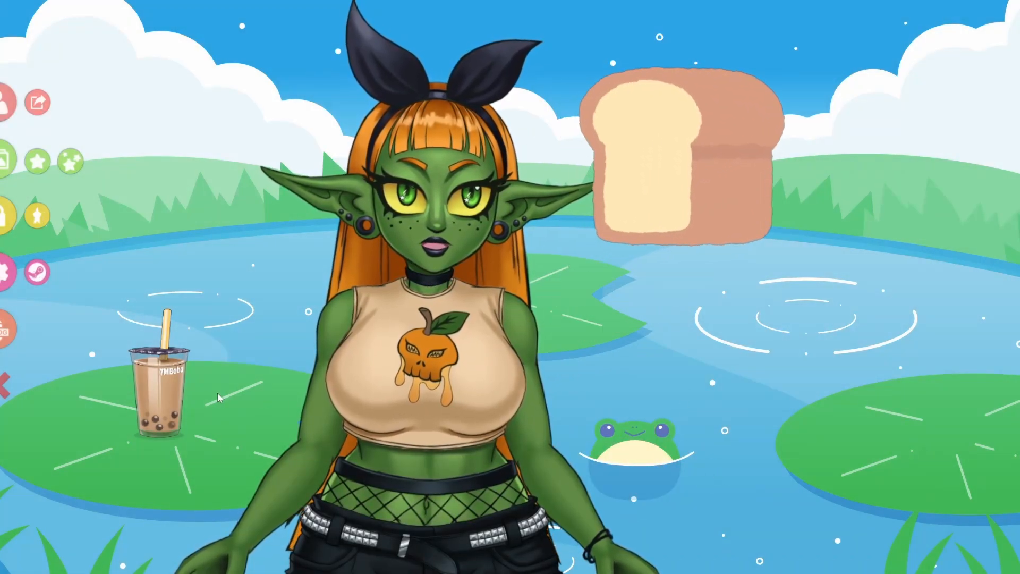
pyautogui.moveTo(156, 382); pyautogui.dragTo(1010, 534)
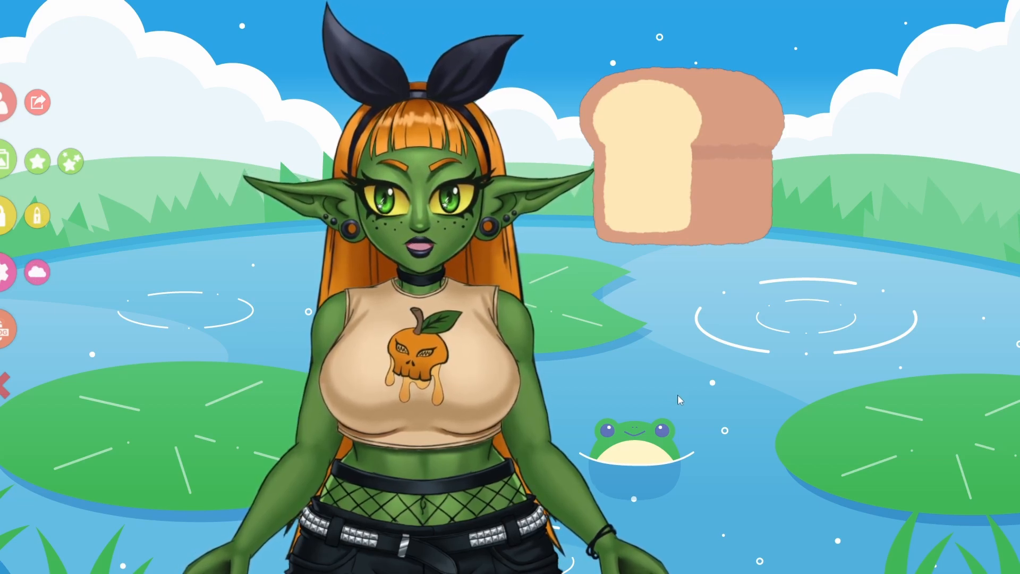
# Lower and shrink the avatar, and place the bread, slightly enlarged, just above the frog beside the avatar
pyautogui.moveTo(445, 299); pyautogui.dragTo(458, 448)
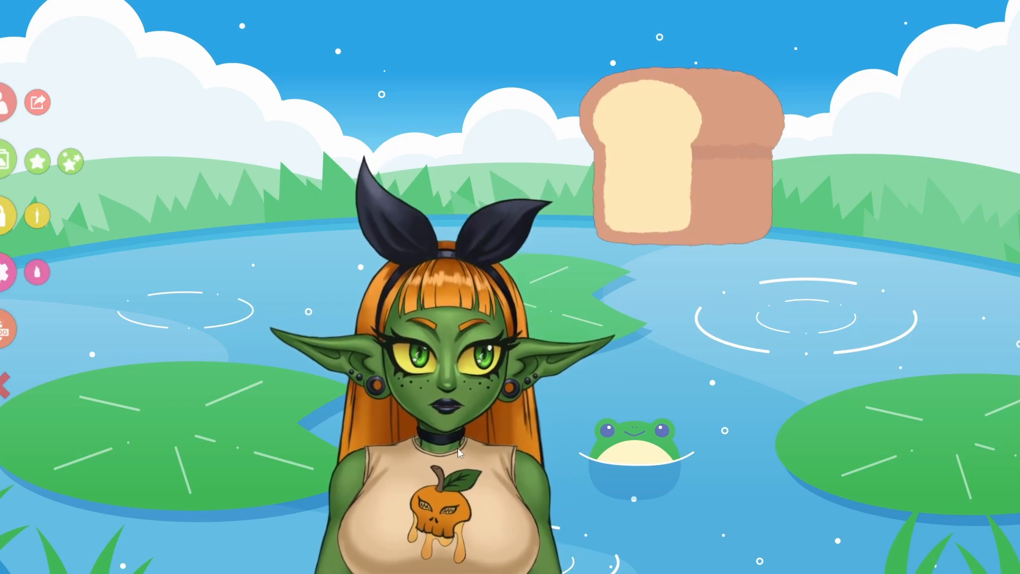
pyautogui.scroll(-5, 457, 445)
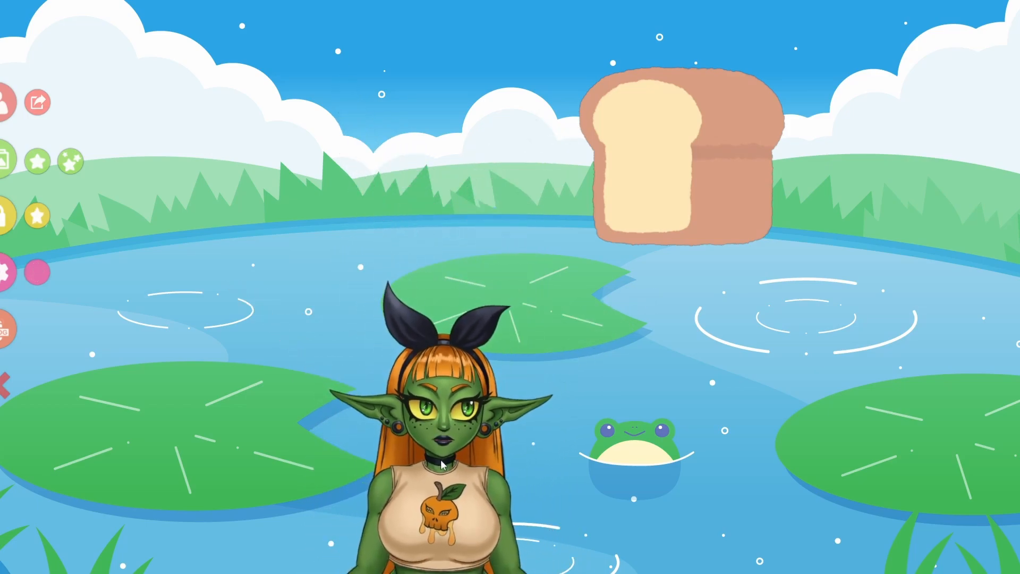
pyautogui.moveTo(684, 171); pyautogui.dragTo(635, 264)
pyautogui.scroll(3, 633, 266)
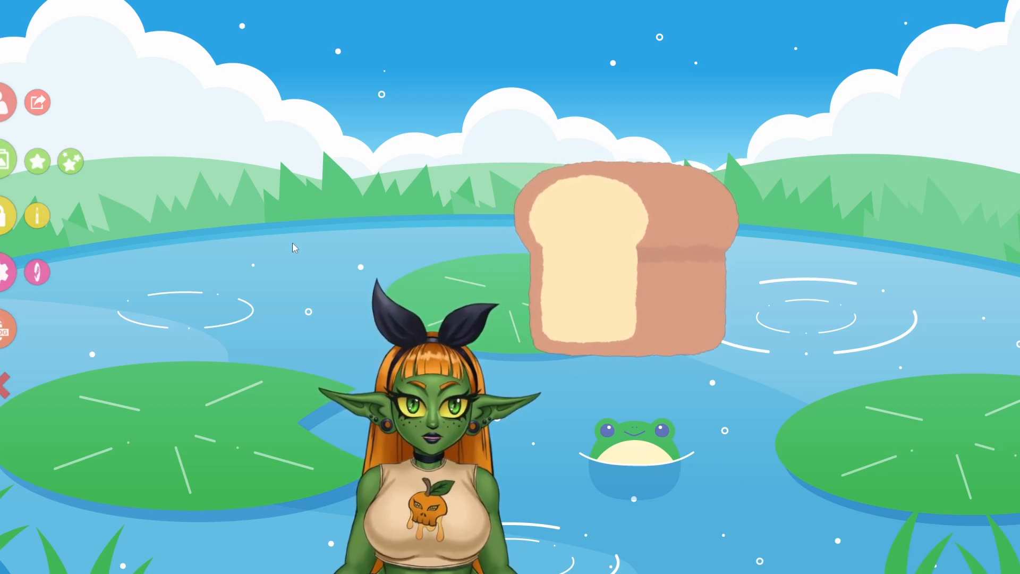
# Create and save a new item scene named "LET'S GET THIS BREAD" that includes the bread item
pyautogui.click(71, 162)
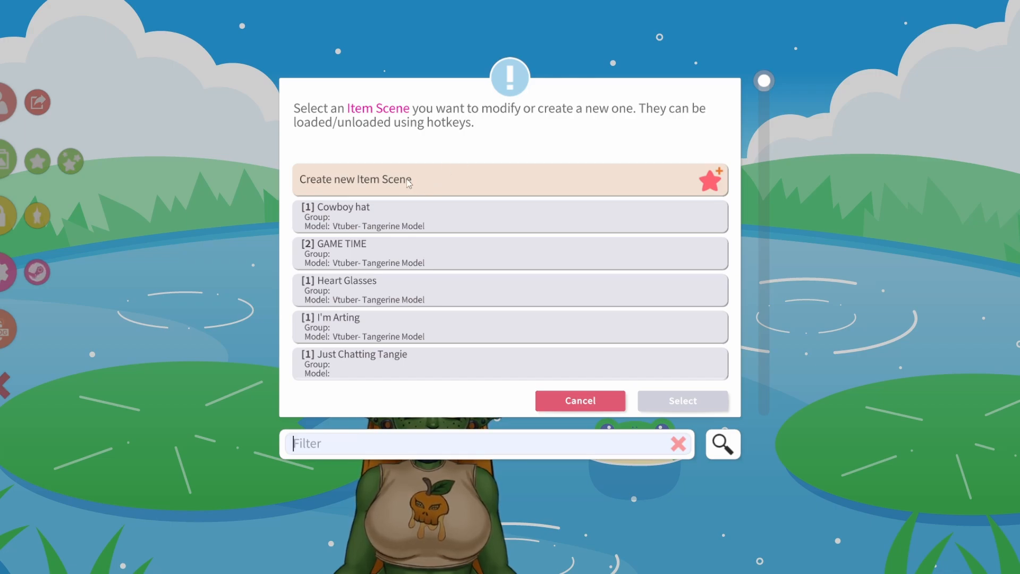
pyautogui.click(446, 183)
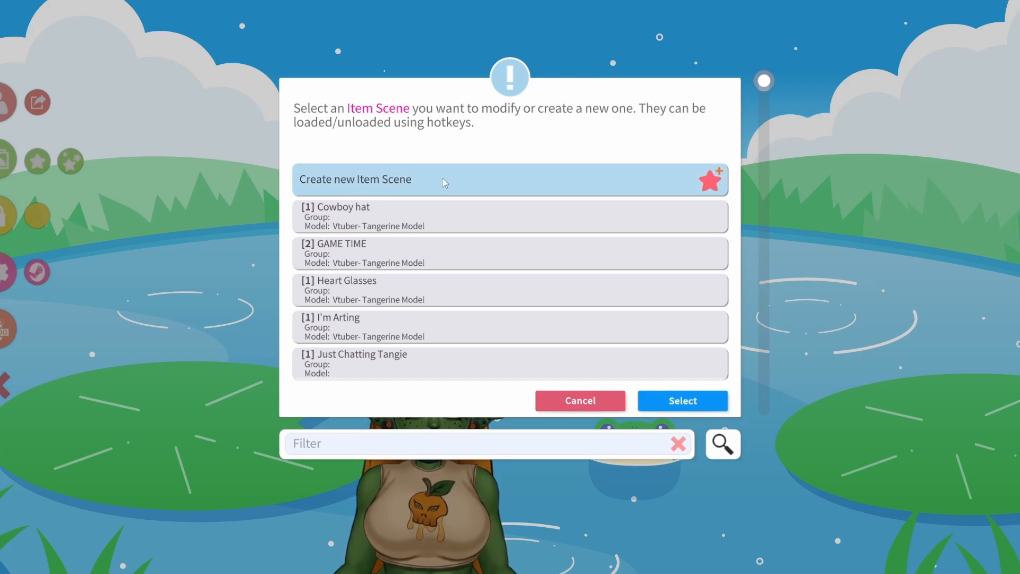
pyautogui.click(699, 408)
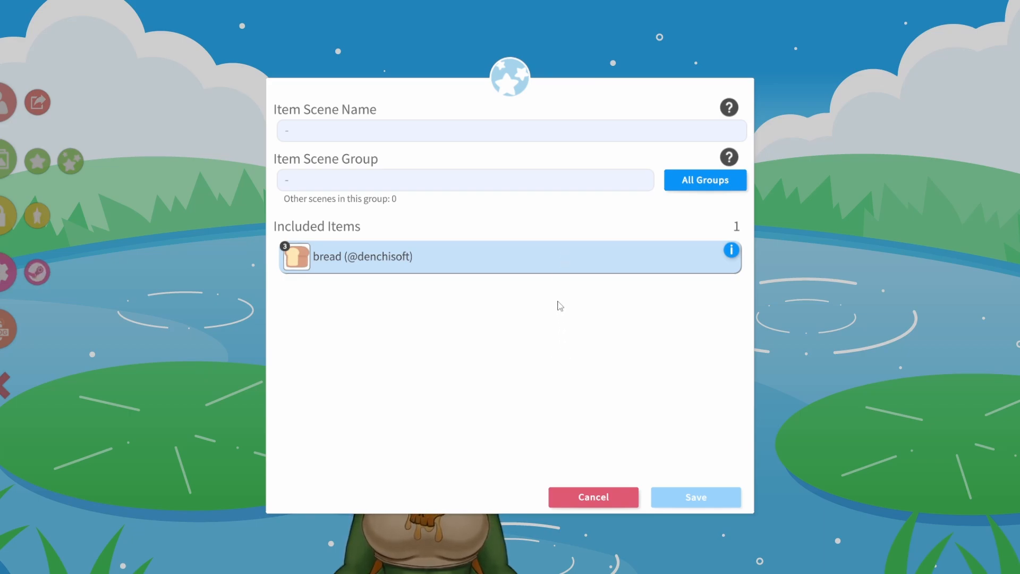
pyautogui.click(559, 271)
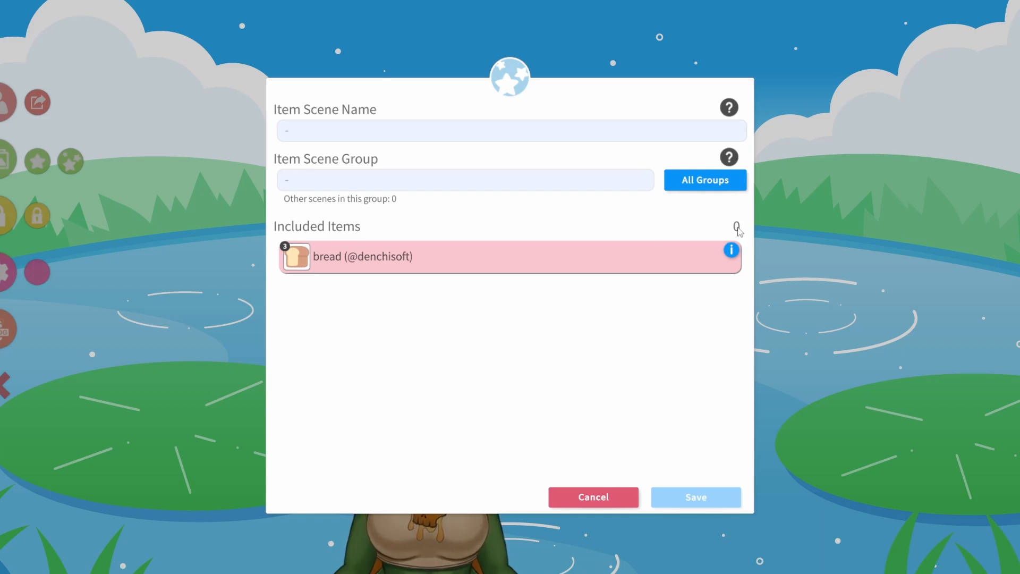
pyautogui.click(562, 263)
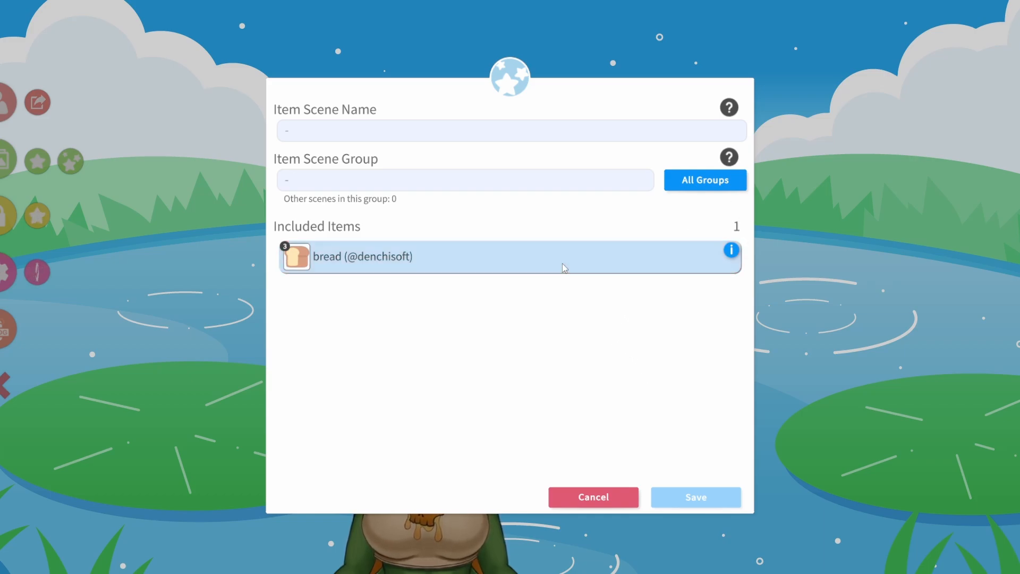
pyautogui.click(393, 134)
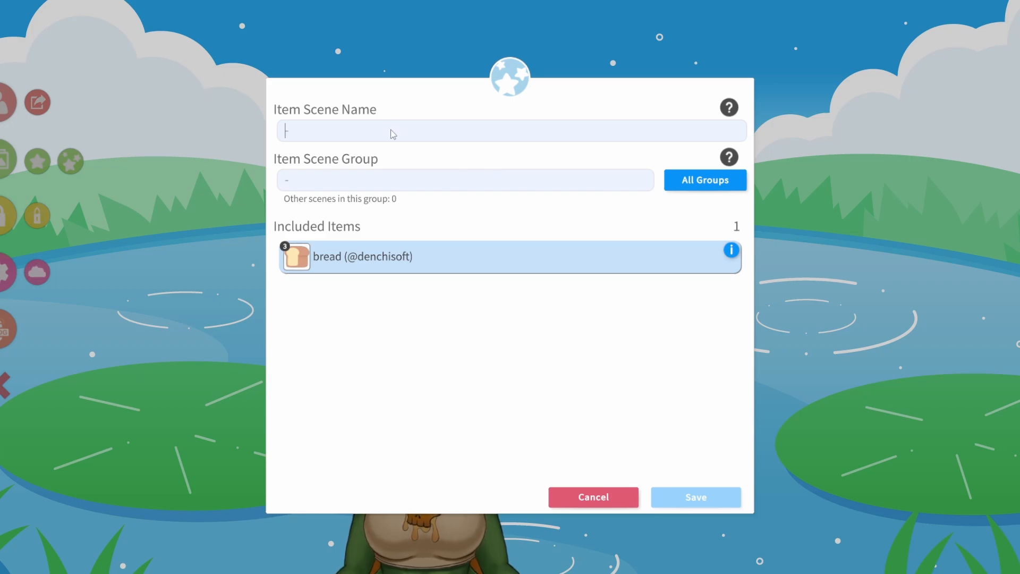
pyautogui.write("LET'S GET THIS BREAD")
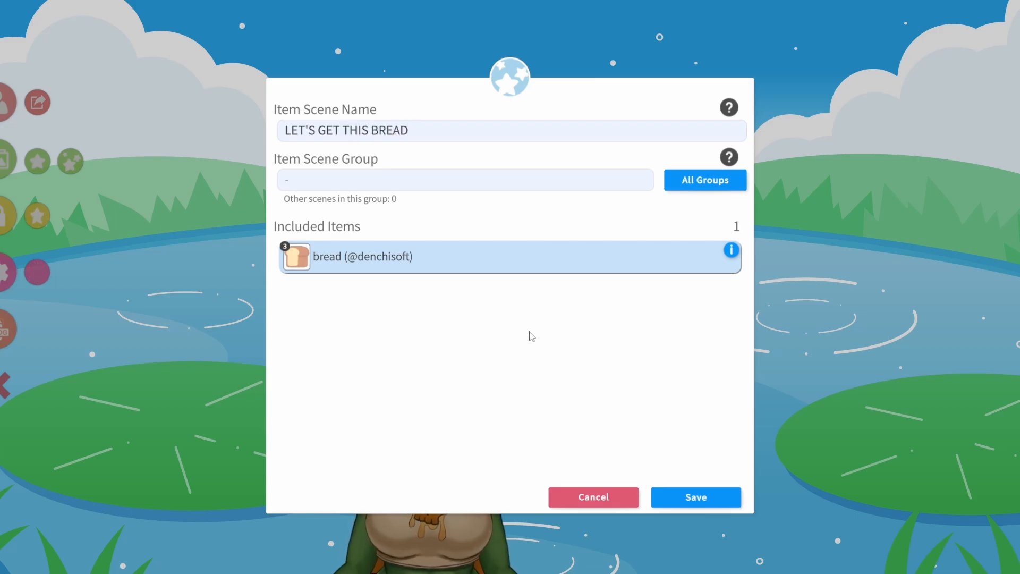
pyautogui.click(696, 498)
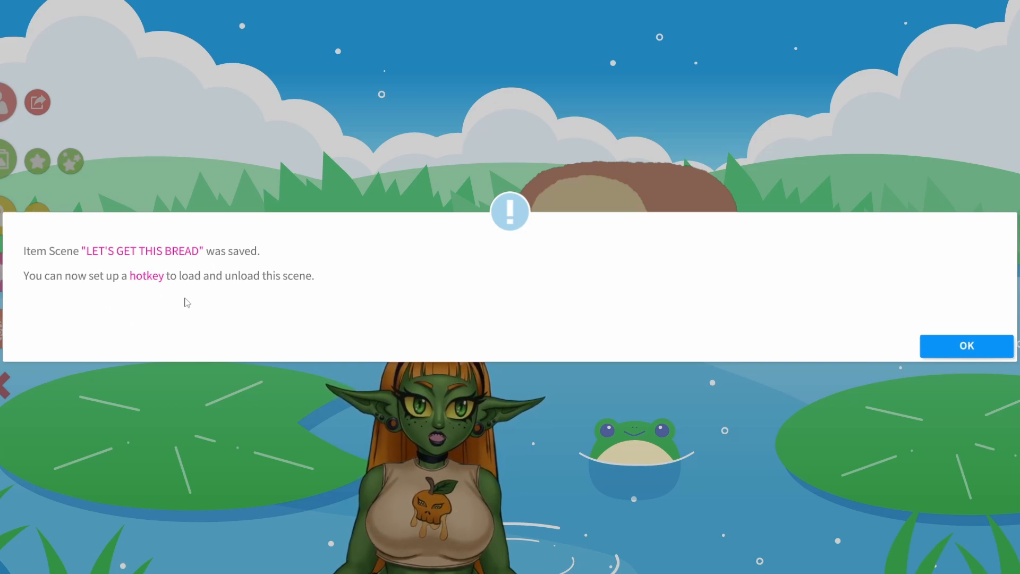
pyautogui.click(976, 350)
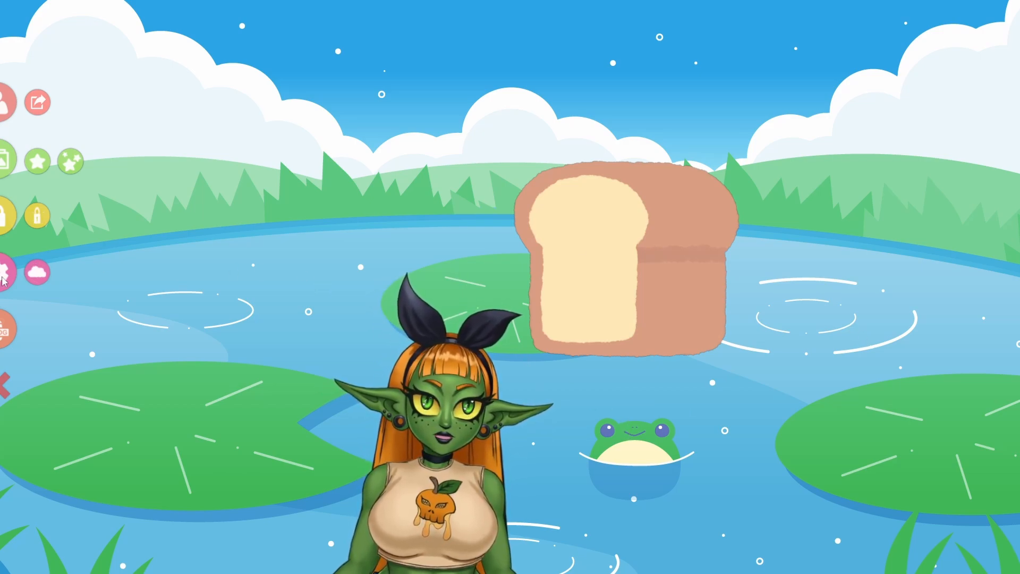
# Open the hotkey settings and examine how the existing clear, move and props hotkeys are named and grouped
pyautogui.doubleClick(156, 224)
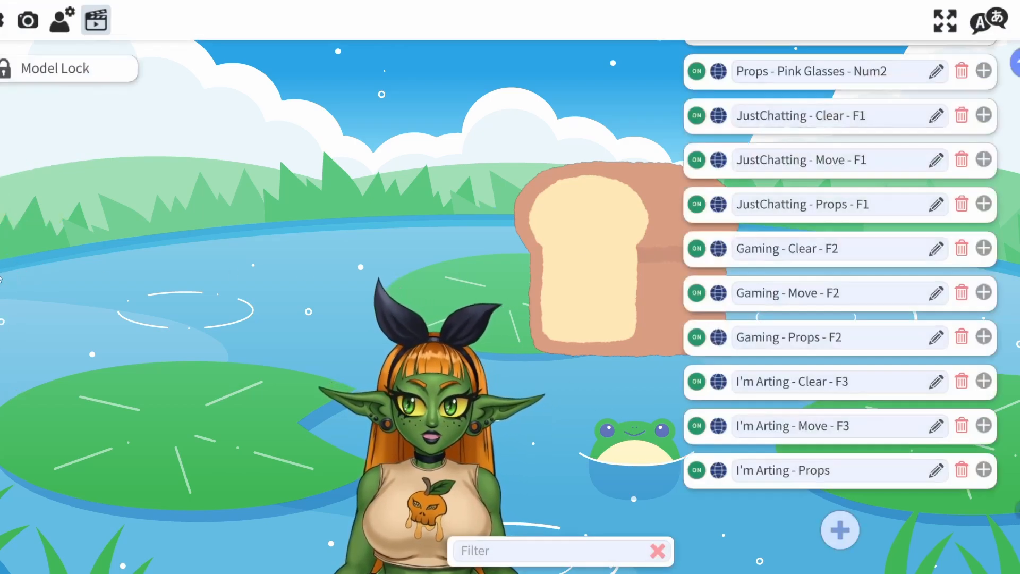
pyautogui.click(2, 20)
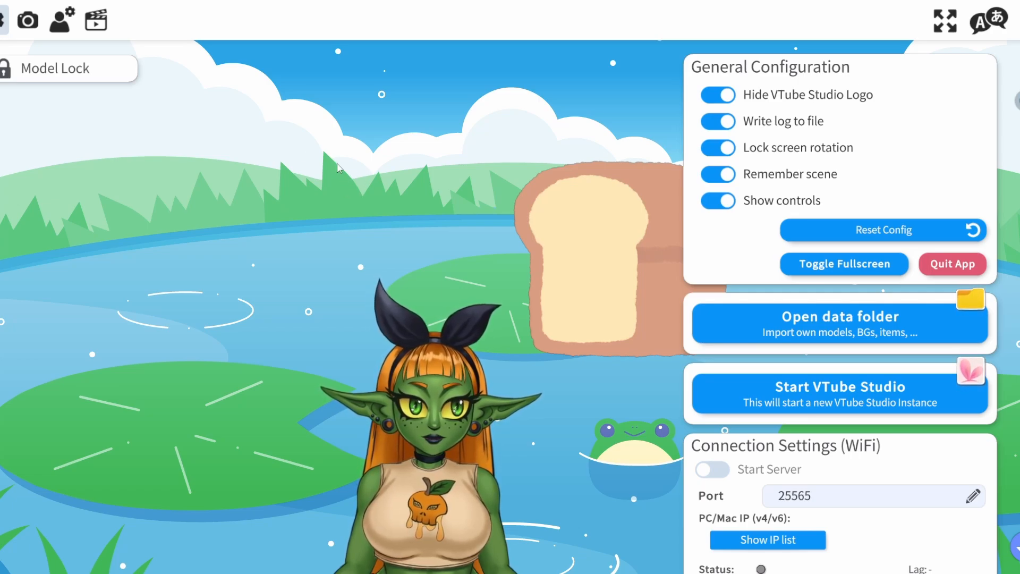
pyautogui.click(98, 21)
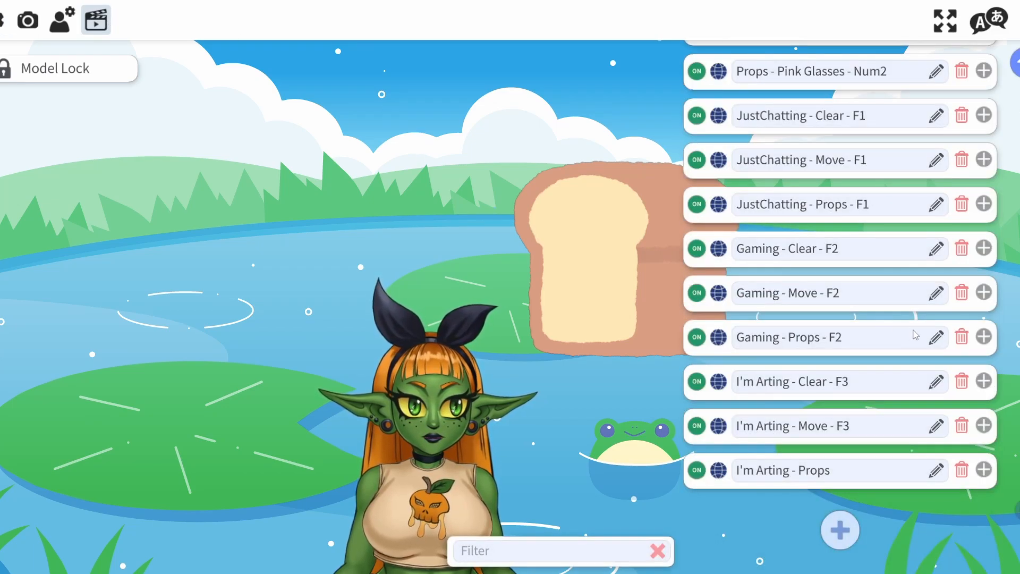
pyautogui.scroll(5, 889, 366)
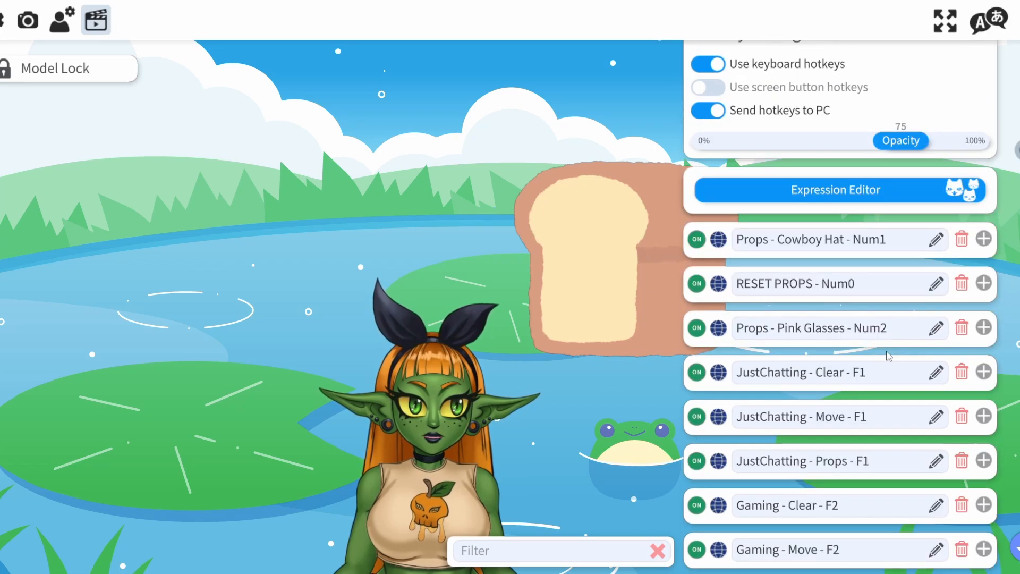
pyautogui.scroll(-6, 870, 360)
pyautogui.scroll(4, 870, 360)
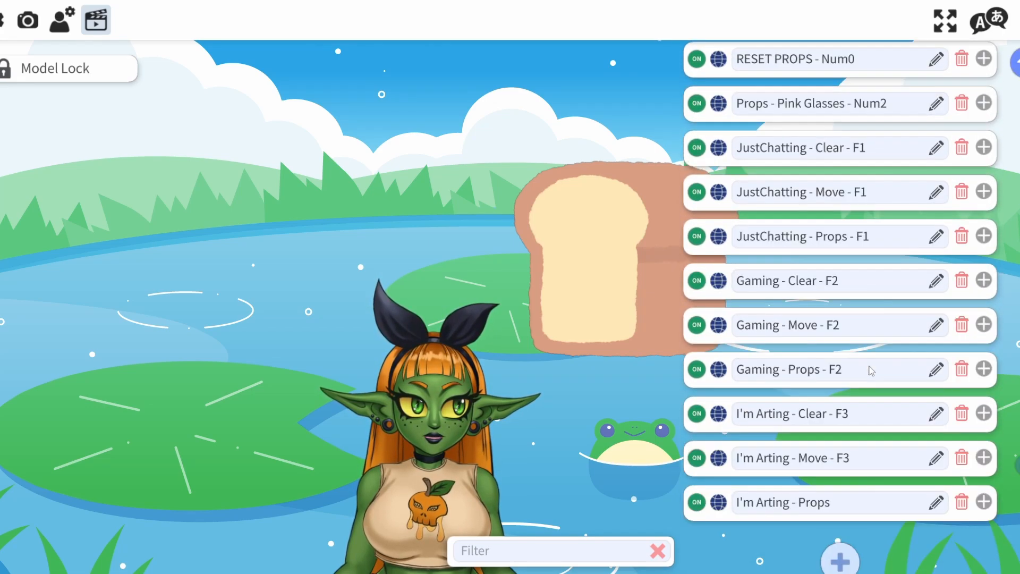
pyautogui.scroll(2, 872, 370)
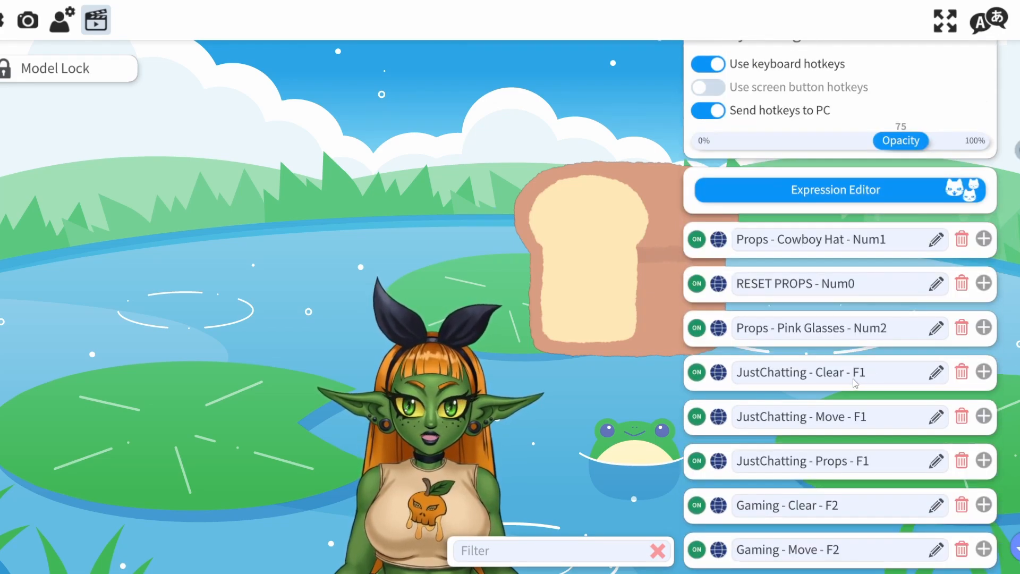
pyautogui.scroll(-5, 853, 379)
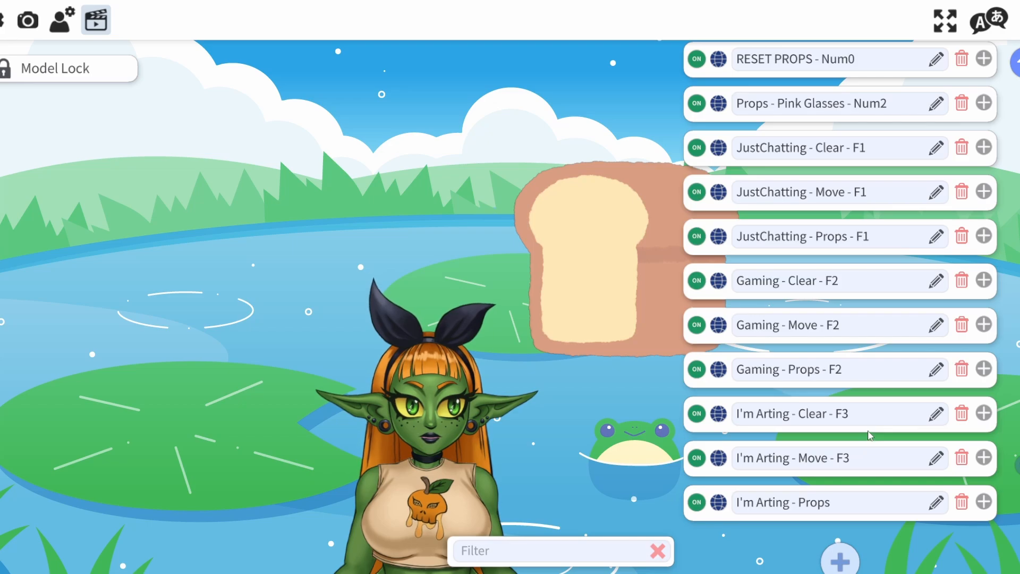
pyautogui.scroll(2, 853, 387)
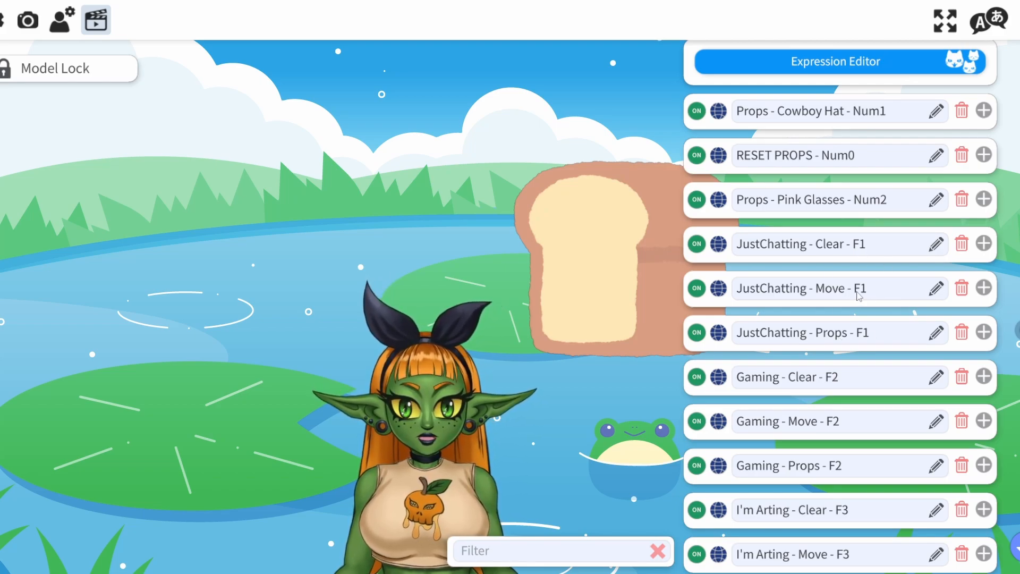
pyautogui.scroll(-2, 859, 295)
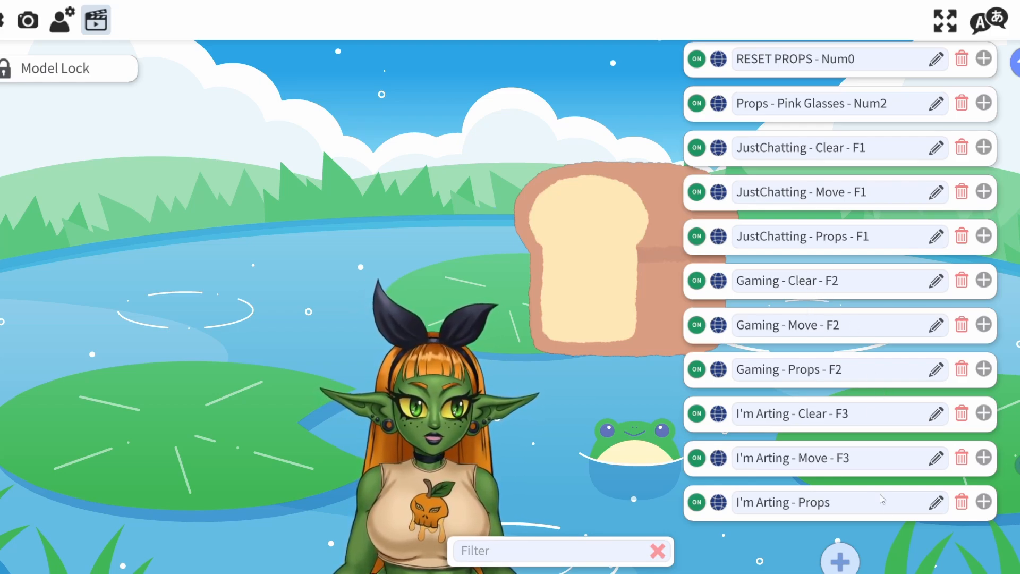
# Add a new hotkey at the end of the list and name it "BREAD - Clear"
pyautogui.click(841, 561)
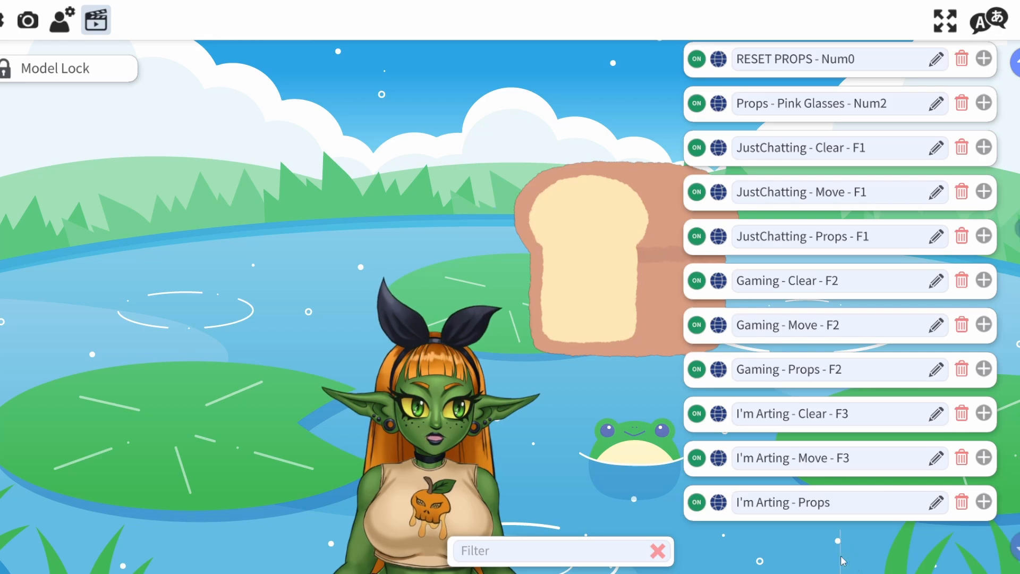
pyautogui.scroll(-4, 896, 467)
pyautogui.scroll(-1, 896, 466)
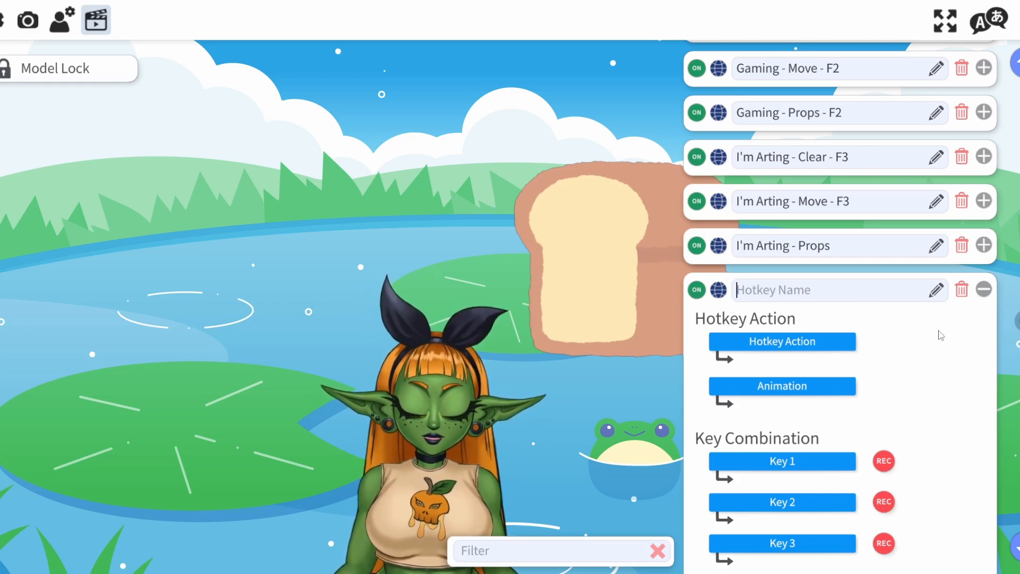
pyautogui.write('bread')
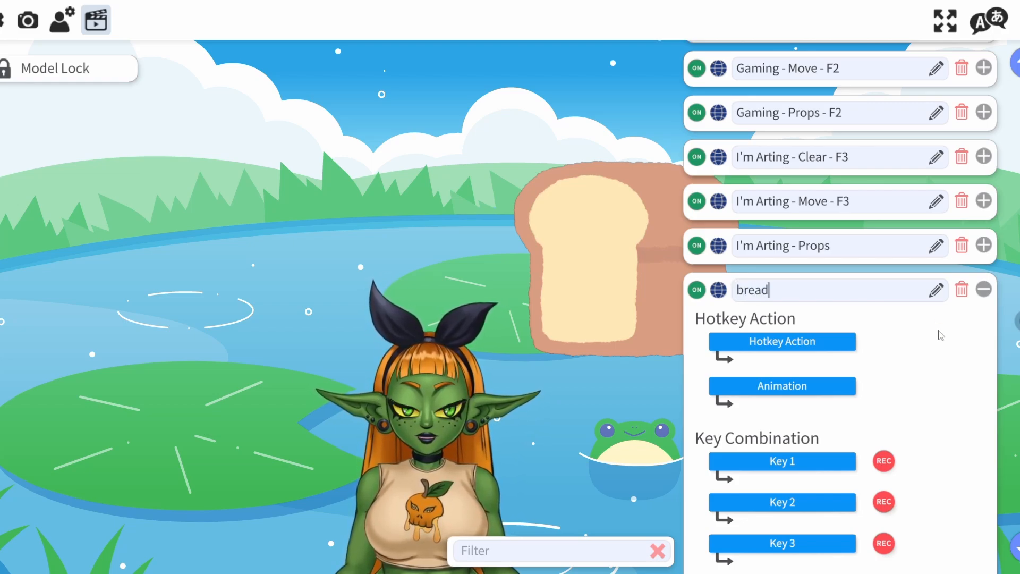
pyautogui.press('BackSpace')
pyautogui.press('BackSpace')
pyautogui.press('BackSpace')
pyautogui.press('BackSpace')
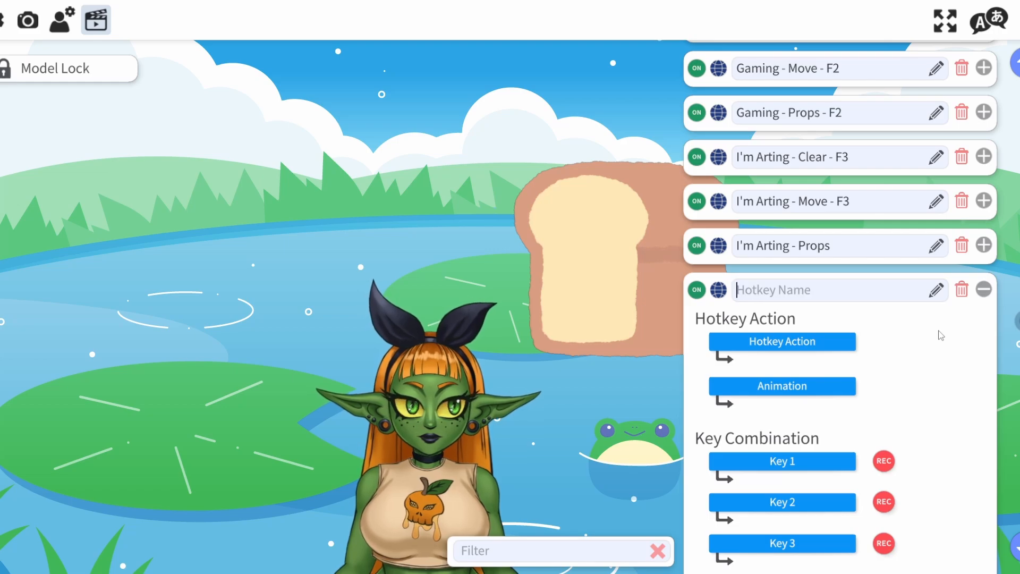
pyautogui.write('BREAD - Clear')
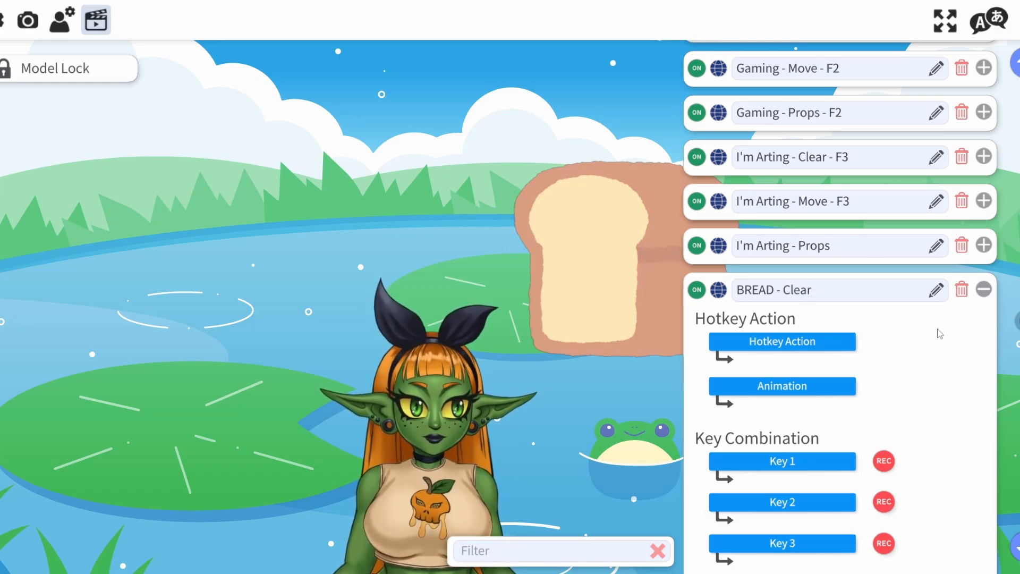
# Extend the name of the new bread clearing hotkey to "BREAD - Clear - F5"
pyautogui.click(906, 290)
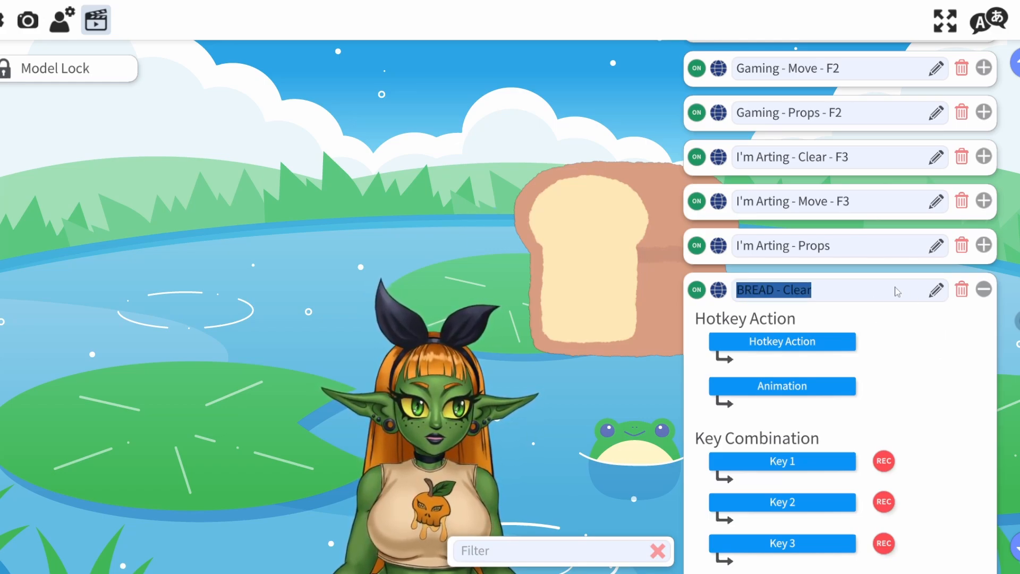
pyautogui.click(893, 288)
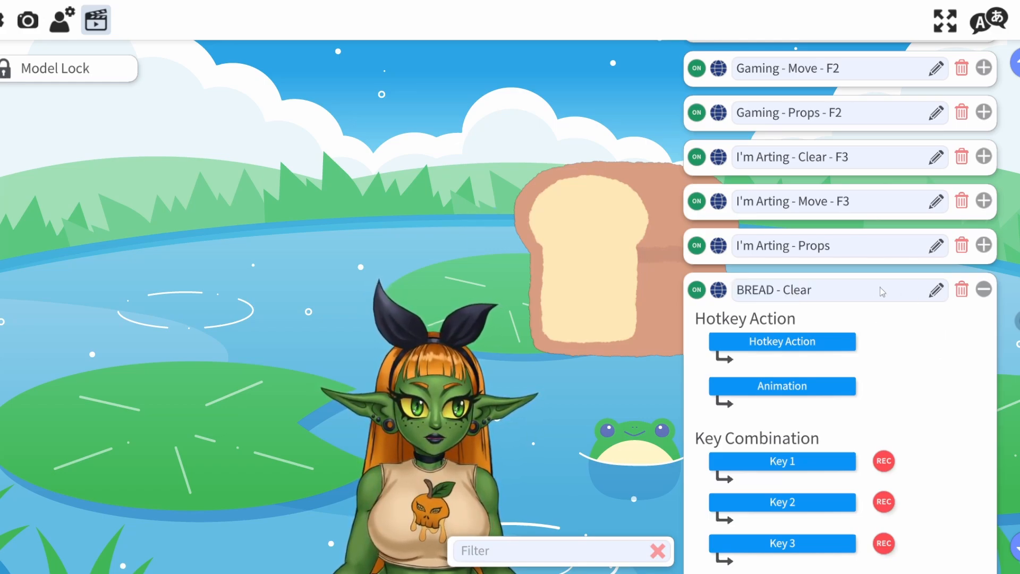
pyautogui.doubleClick(942, 292)
pyautogui.press('End')
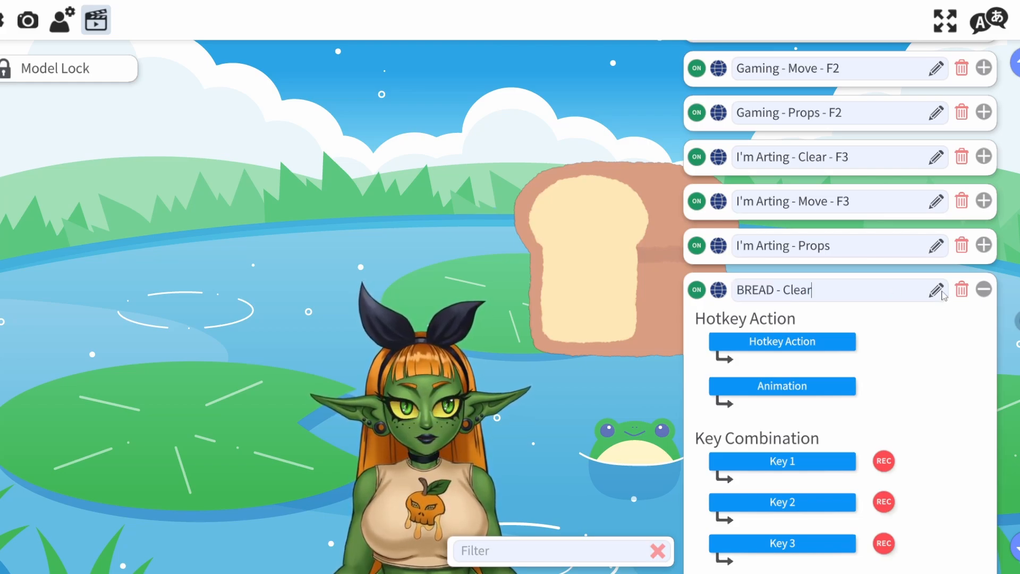
pyautogui.write('-')
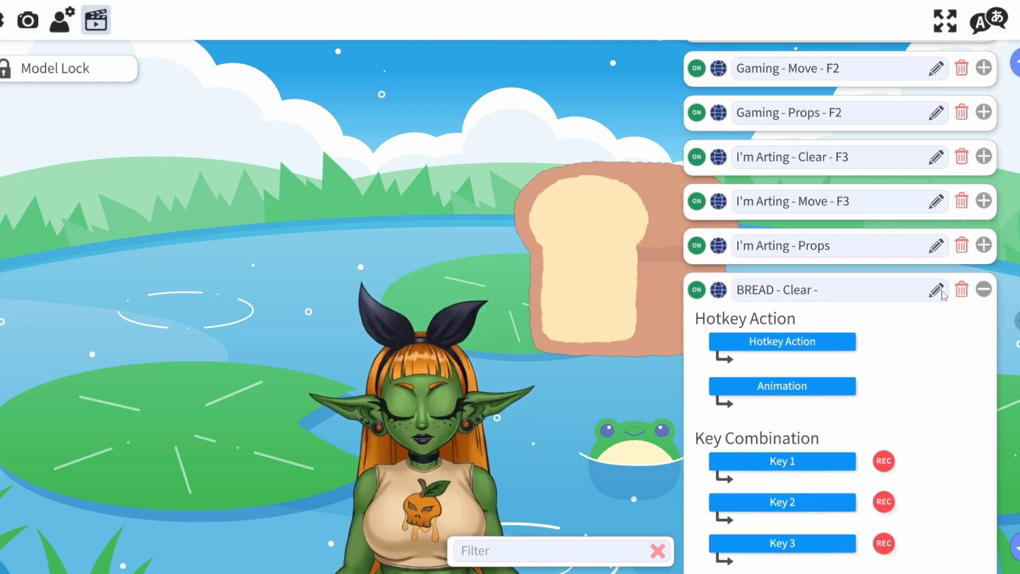
pyautogui.write(' F5')
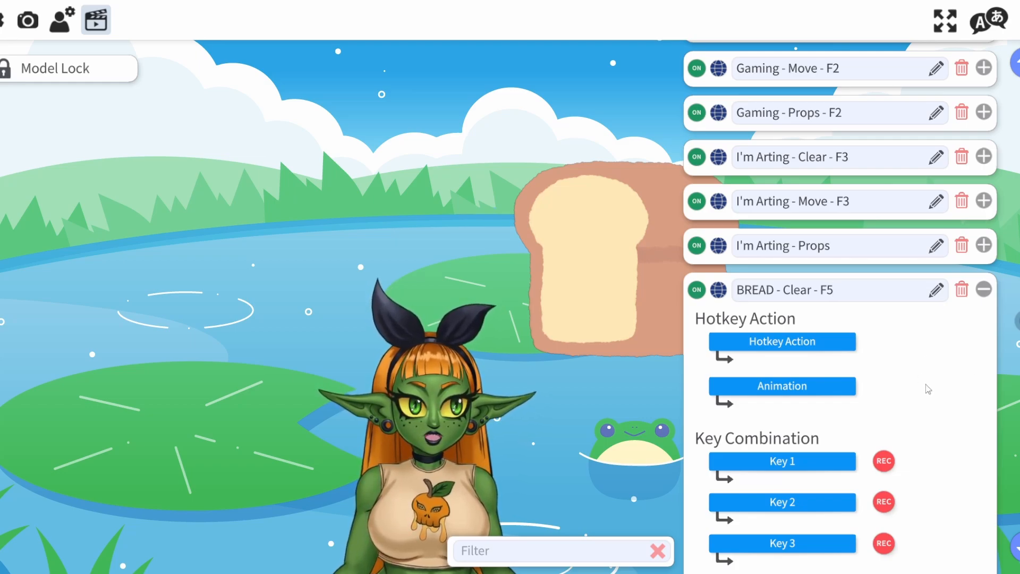
# Set the action of the "BREAD - Clear - F5" hotkey to "Remove all items from scene"
pyautogui.click(789, 342)
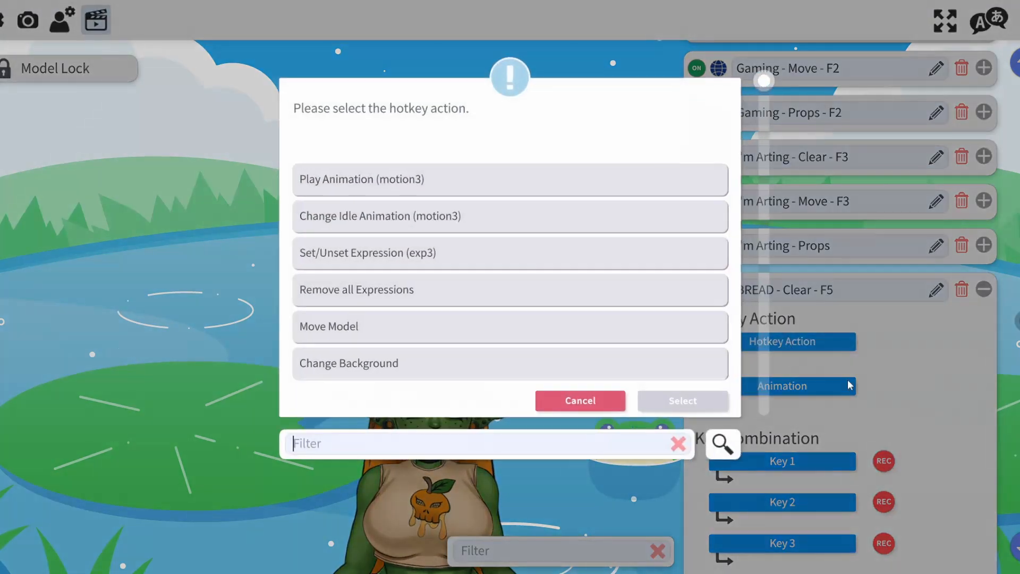
pyautogui.scroll(-2, 480, 309)
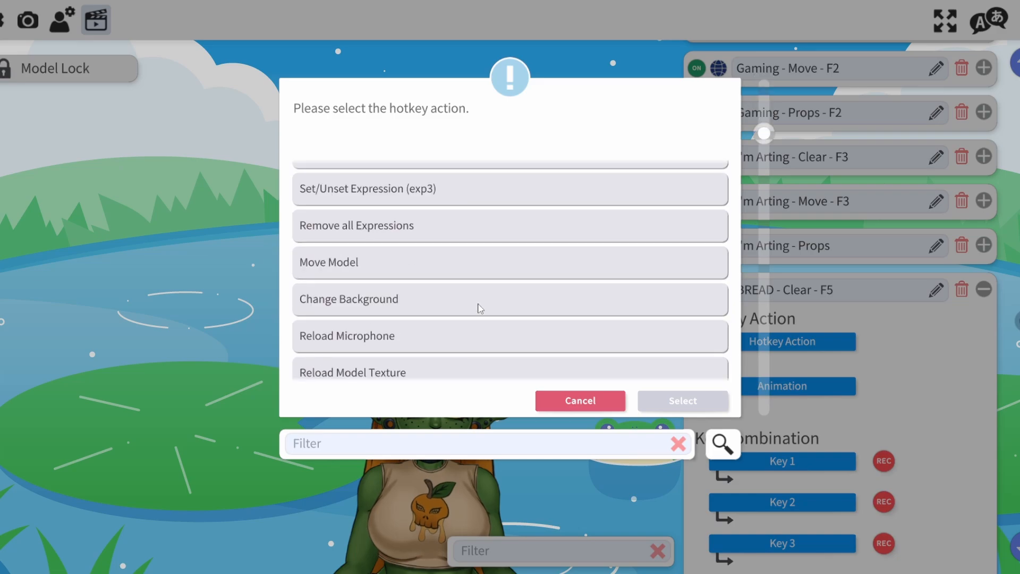
pyautogui.scroll(-5, 480, 309)
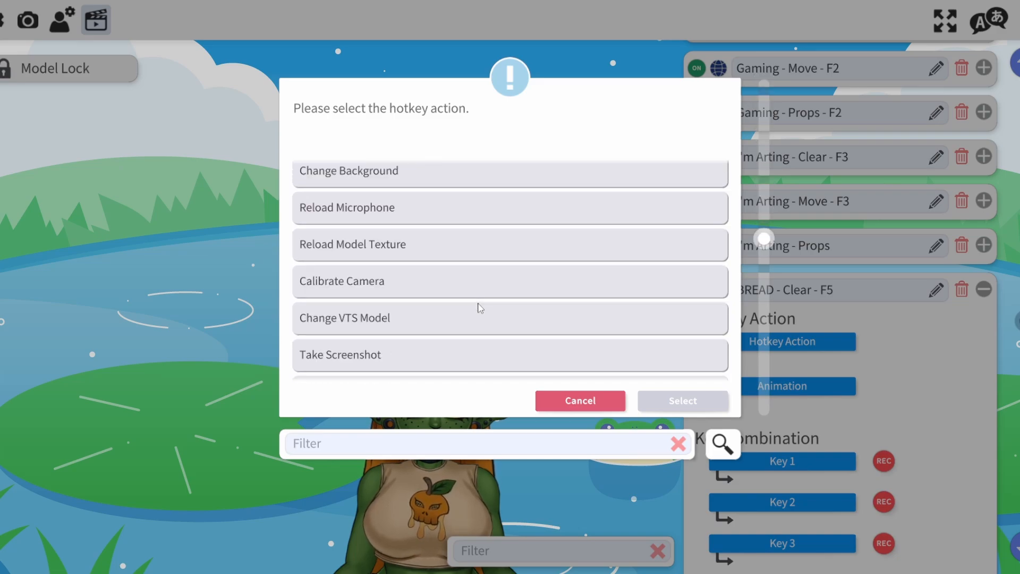
pyautogui.scroll(-2, 481, 309)
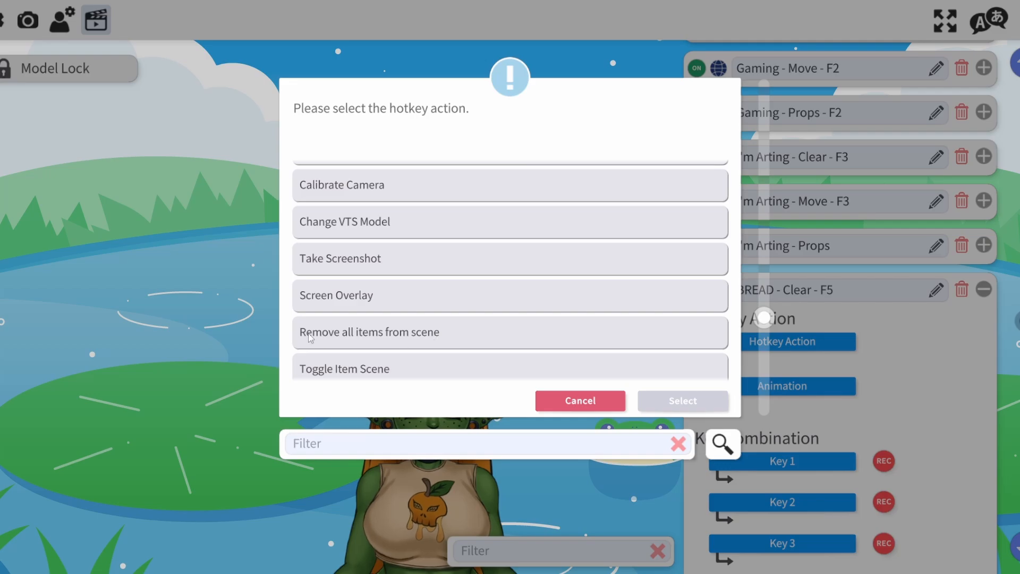
pyautogui.click(459, 344)
pyautogui.click(672, 403)
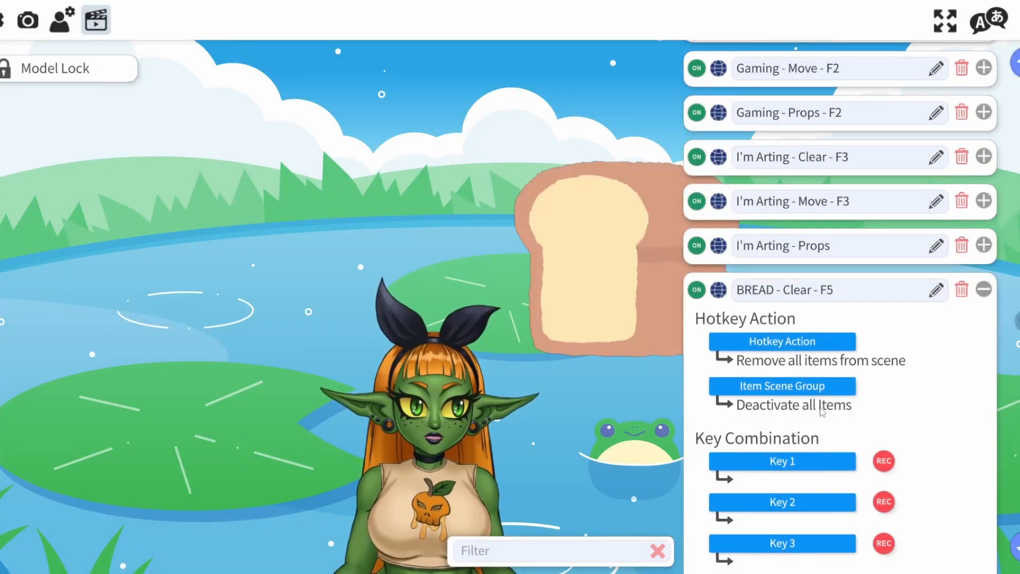
# Assign F5 as the first key of the "BREAD - Clear - F5" hotkey and collapse its entry
pyautogui.scroll(-2, 915, 417)
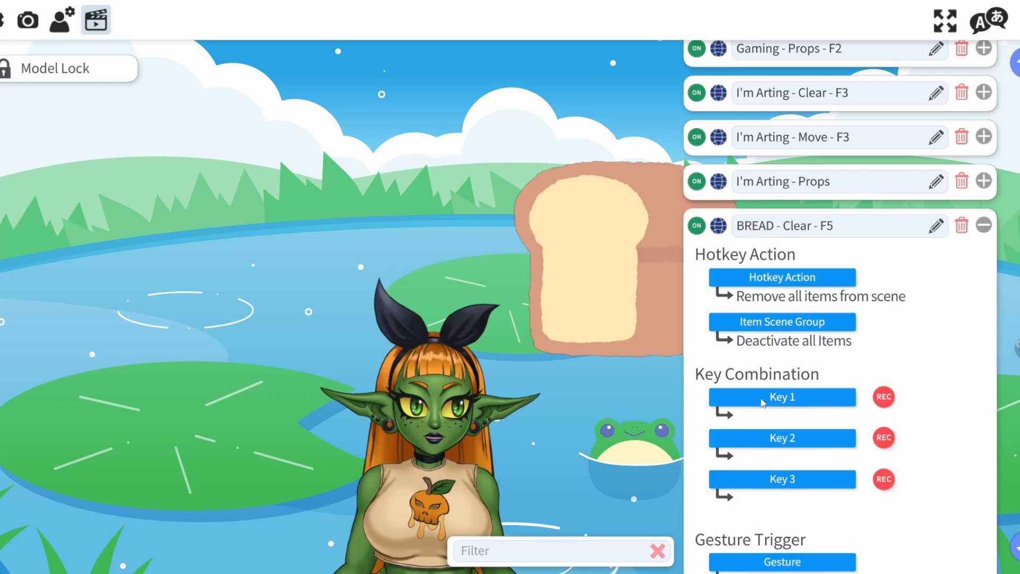
pyautogui.click(820, 397)
pyautogui.scroll(-15, 531, 259)
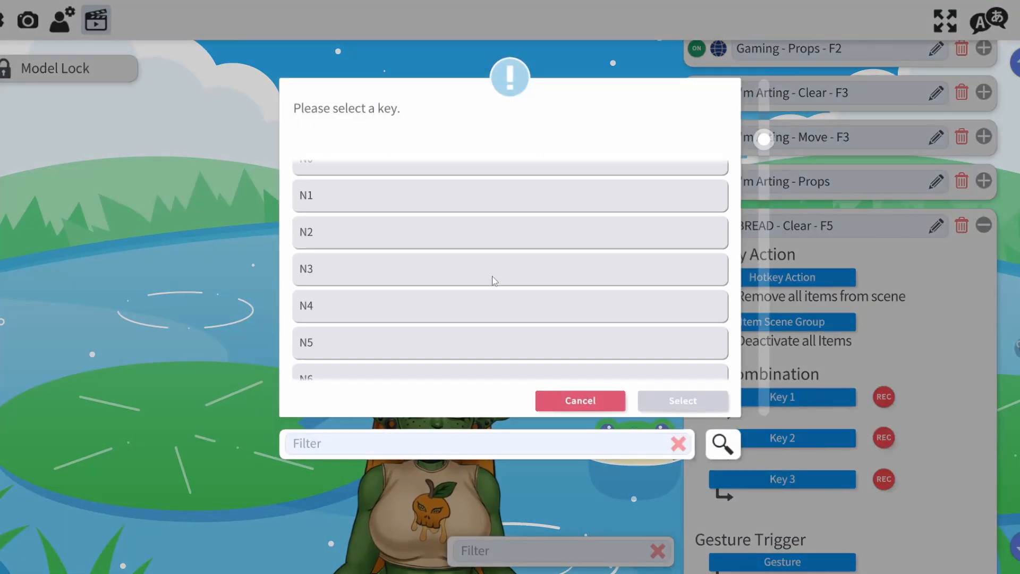
pyautogui.scroll(-15, 490, 283)
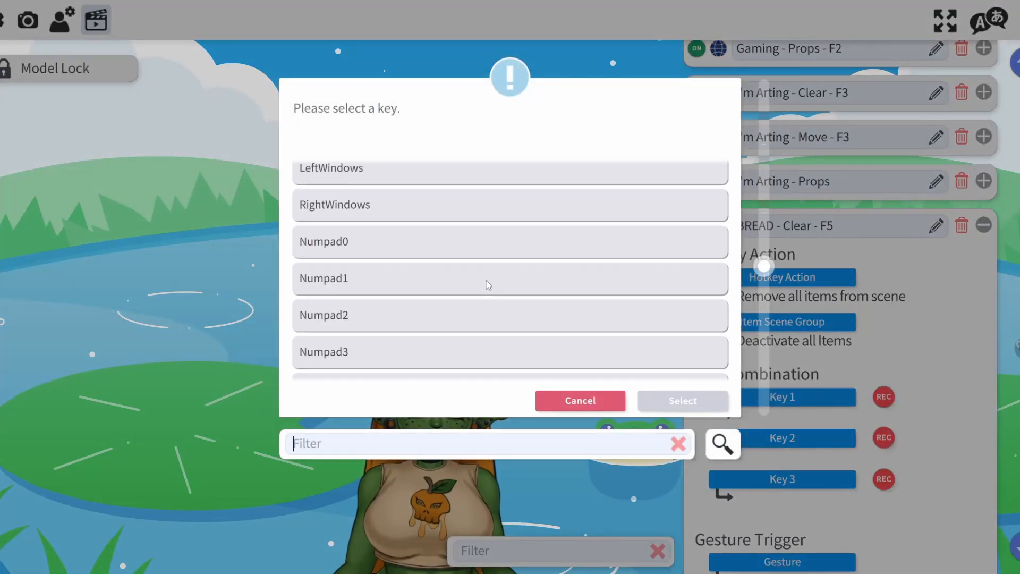
pyautogui.scroll(-4, 489, 285)
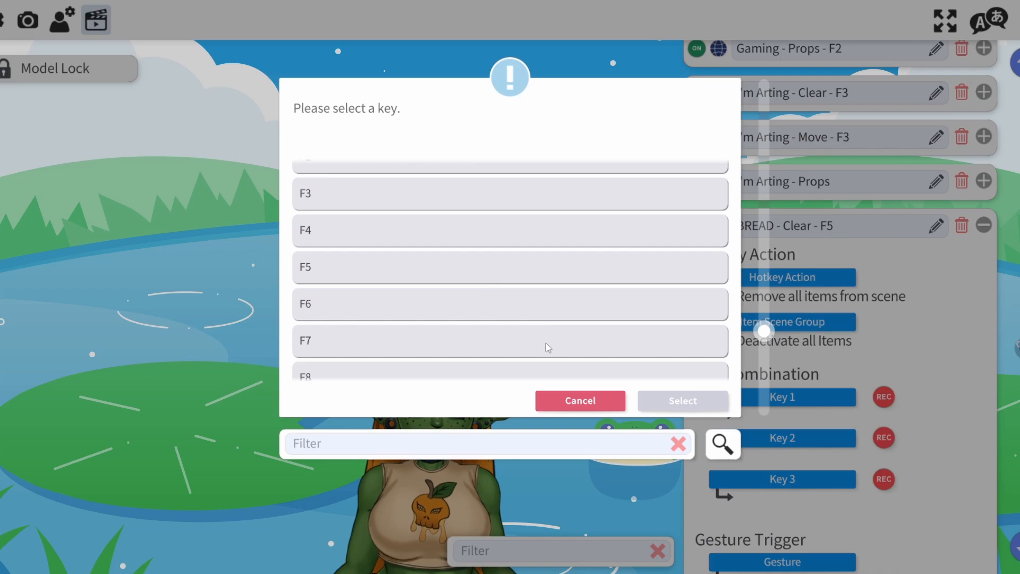
pyautogui.click(349, 273)
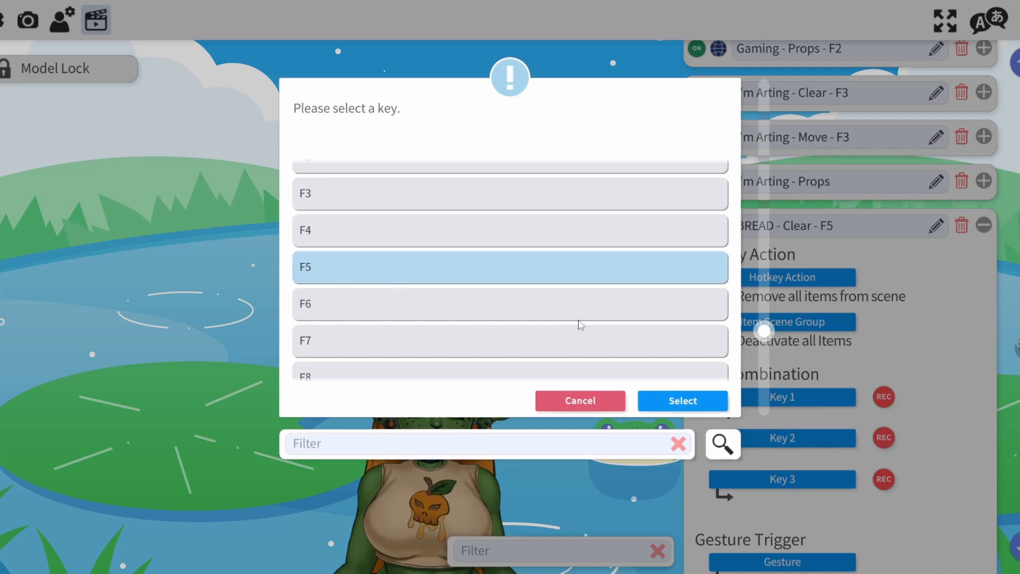
pyautogui.click(679, 403)
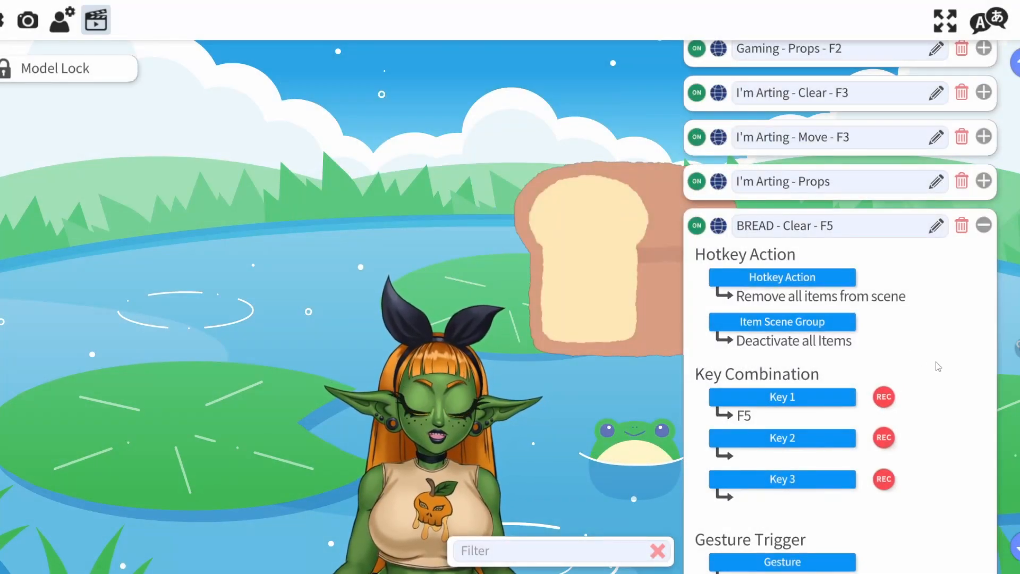
pyautogui.scroll(-1, 936, 362)
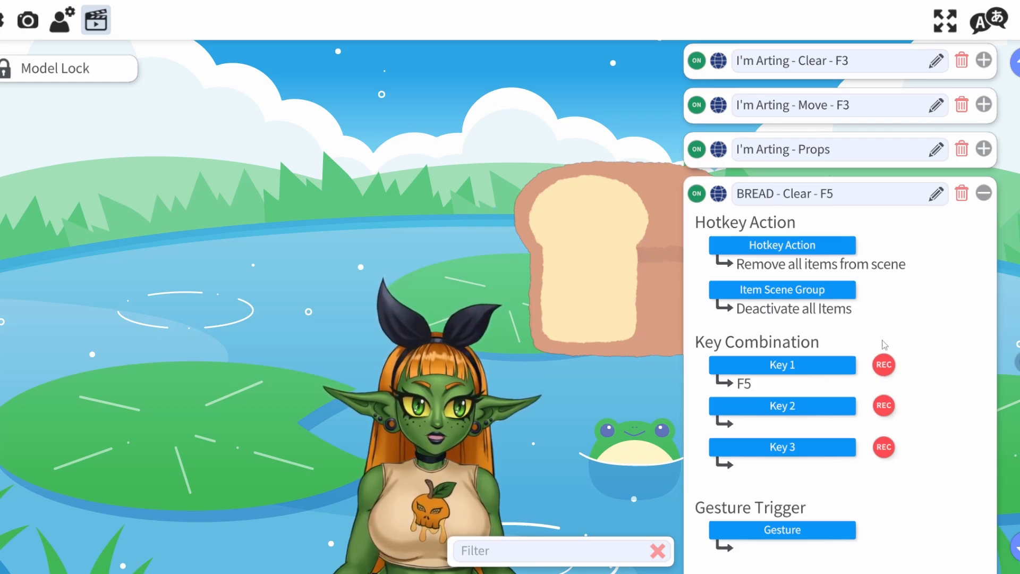
pyautogui.click(984, 193)
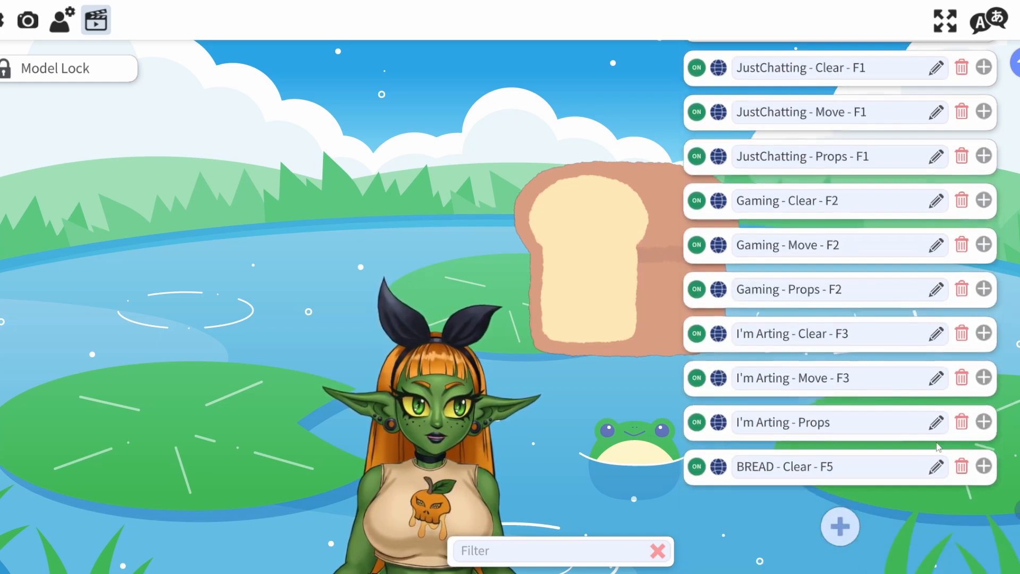
# Add another hotkey at the end of the list and name it "BREAD - Move - F5"
pyautogui.click(840, 526)
pyautogui.scroll(-5, 935, 473)
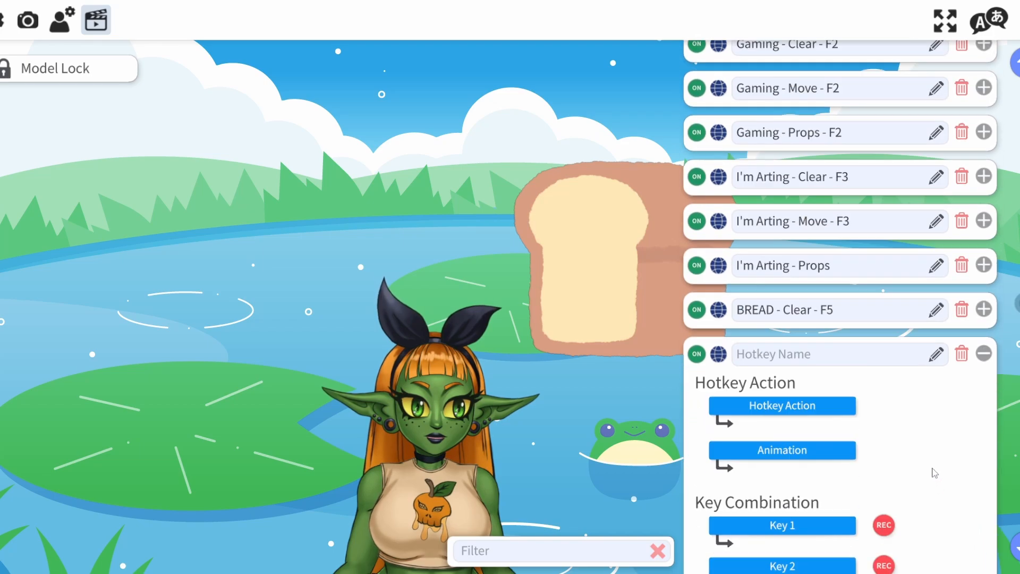
pyautogui.click(935, 353)
pyautogui.write('B')
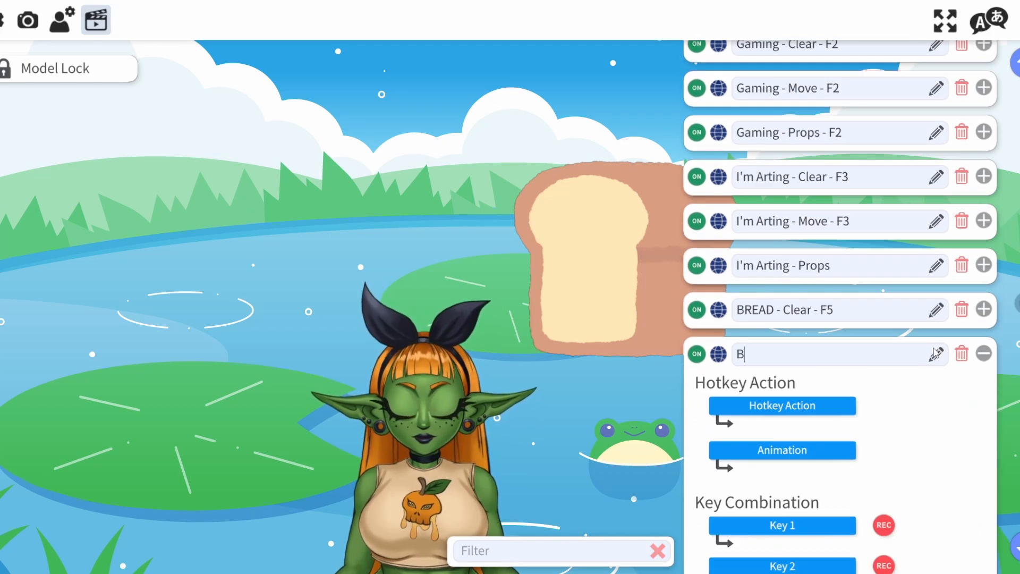
pyautogui.write('READ')
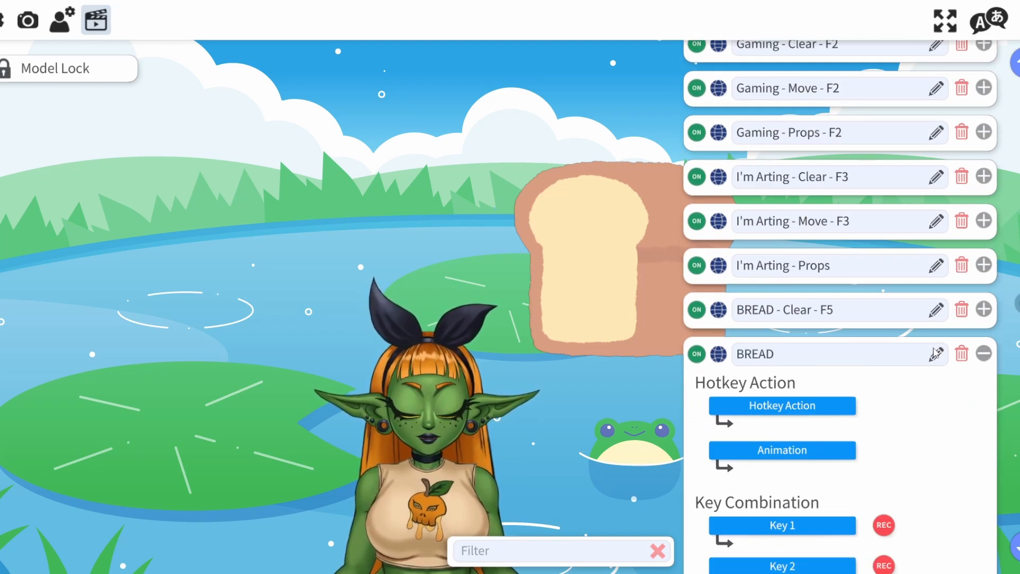
pyautogui.write(' - Move')
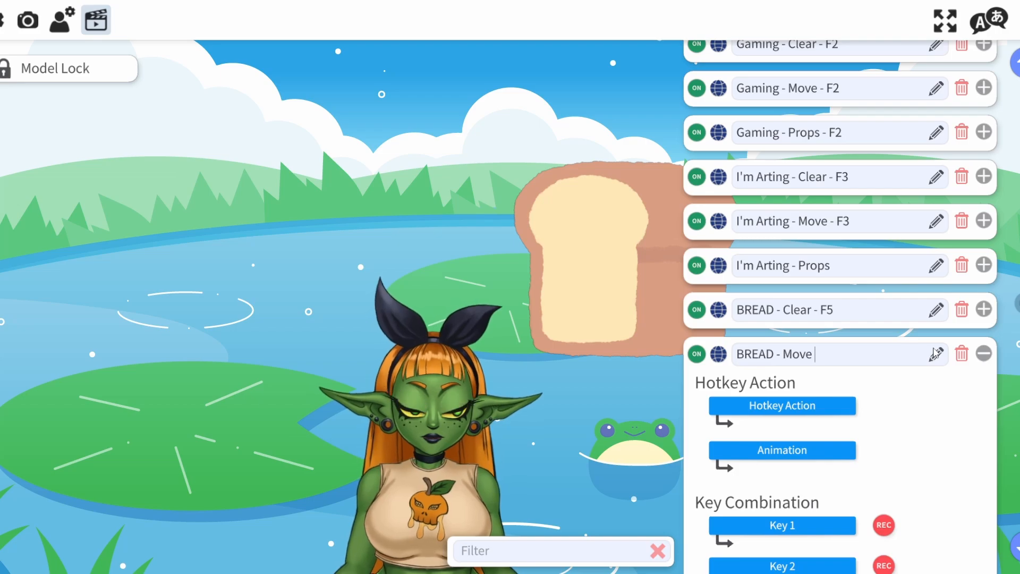
pyautogui.write(' - F5')
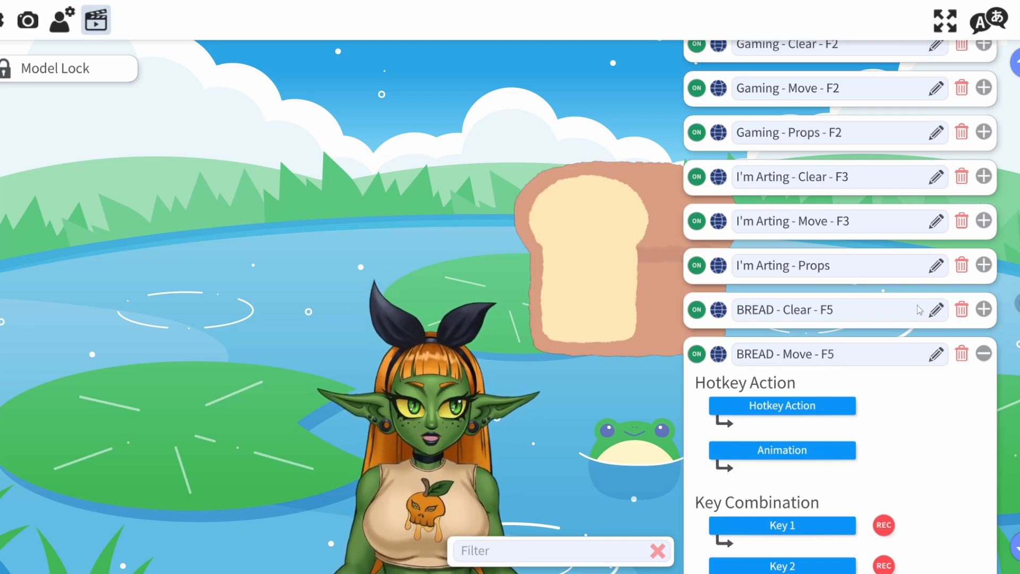
# Set the action of the "BREAD - Move - F5" hotkey to "Move Model"
pyautogui.click(795, 405)
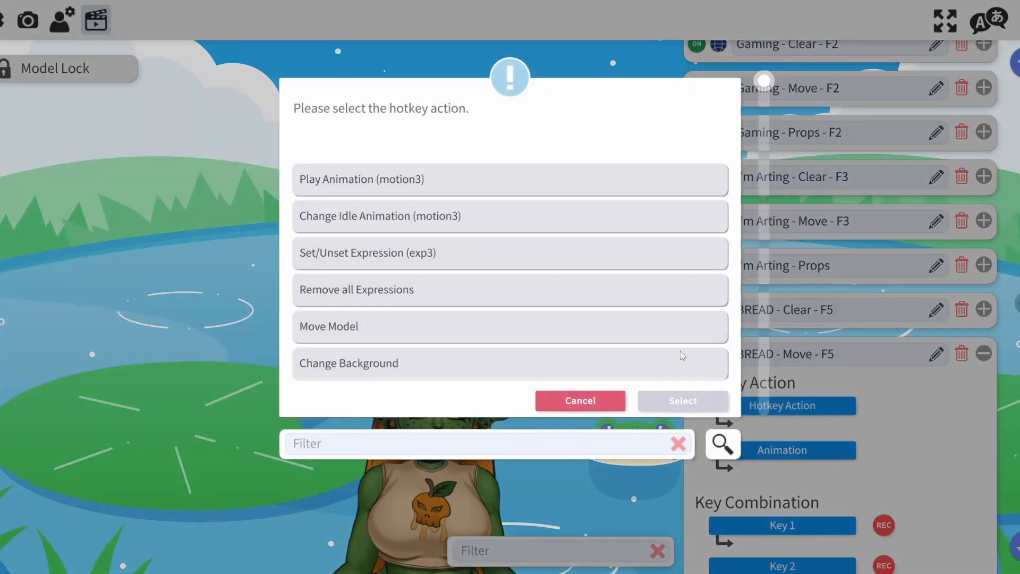
pyautogui.click(388, 335)
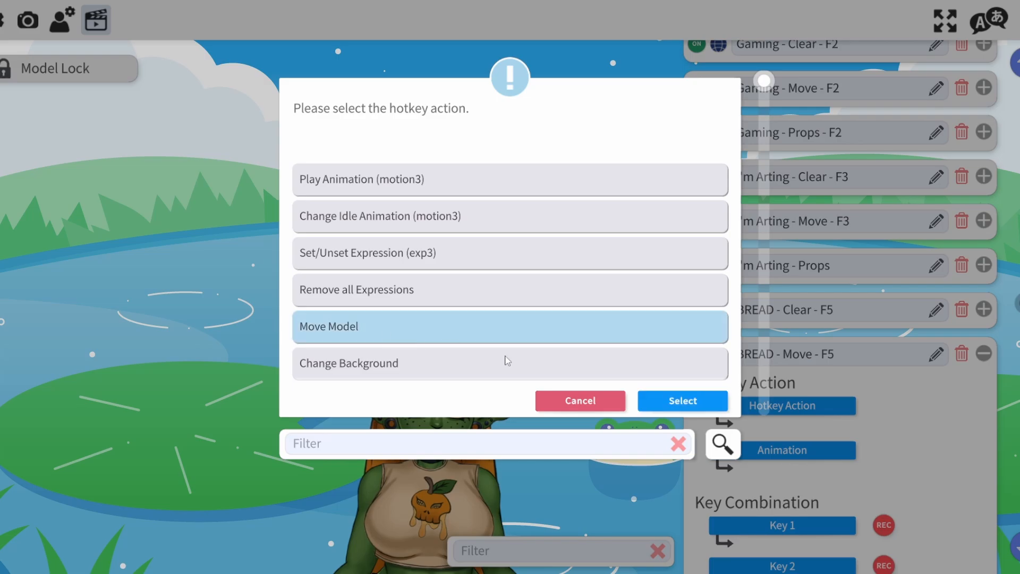
pyautogui.click(681, 400)
# Place the avatar low in the scene beside the bread and record that position for the "BREAD - Move - F5" hotkey
pyautogui.scroll(-2, 851, 404)
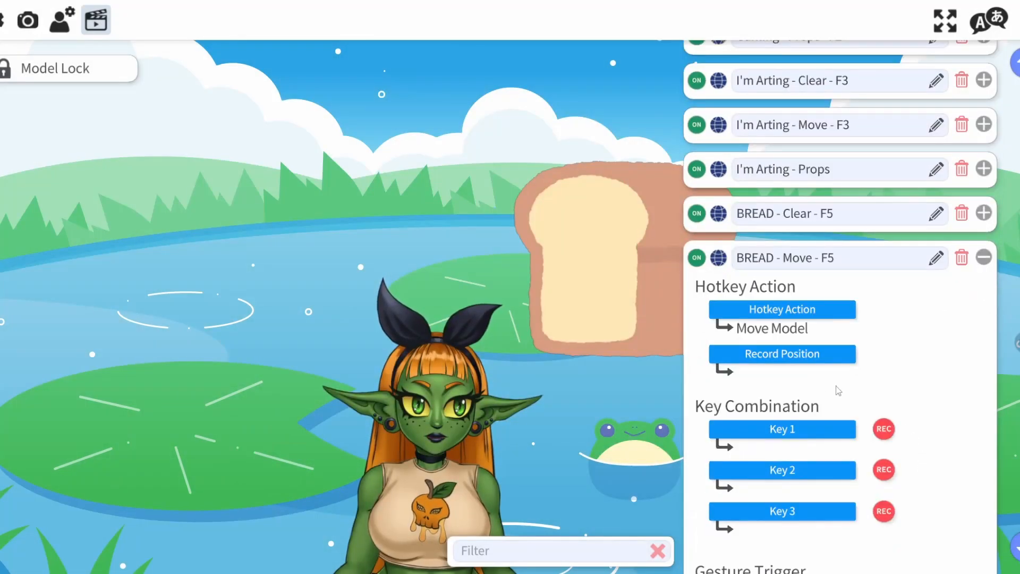
pyautogui.click(788, 359)
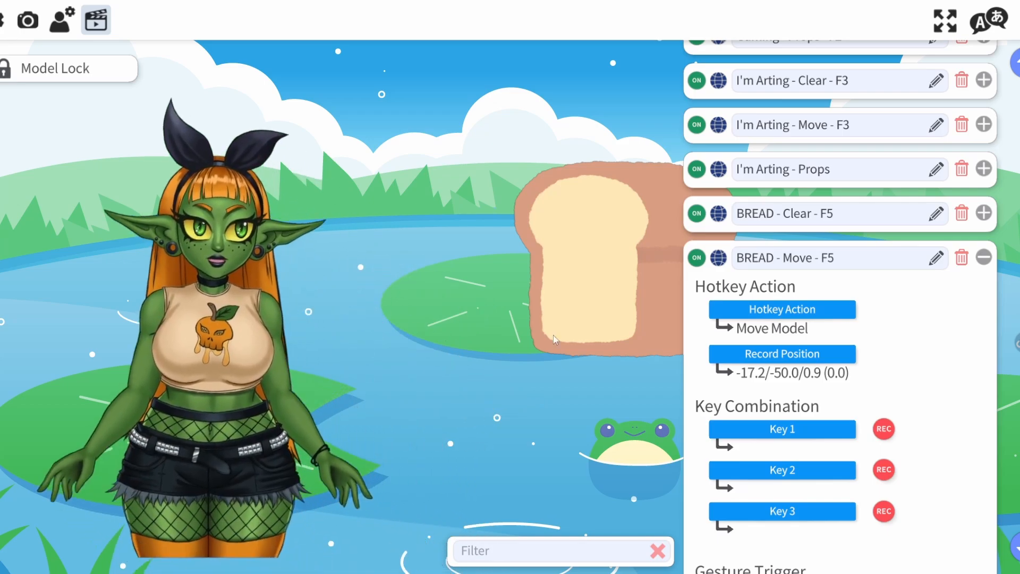
pyautogui.click(802, 357)
pyautogui.moveTo(237, 323); pyautogui.dragTo(422, 485)
pyautogui.click(780, 355)
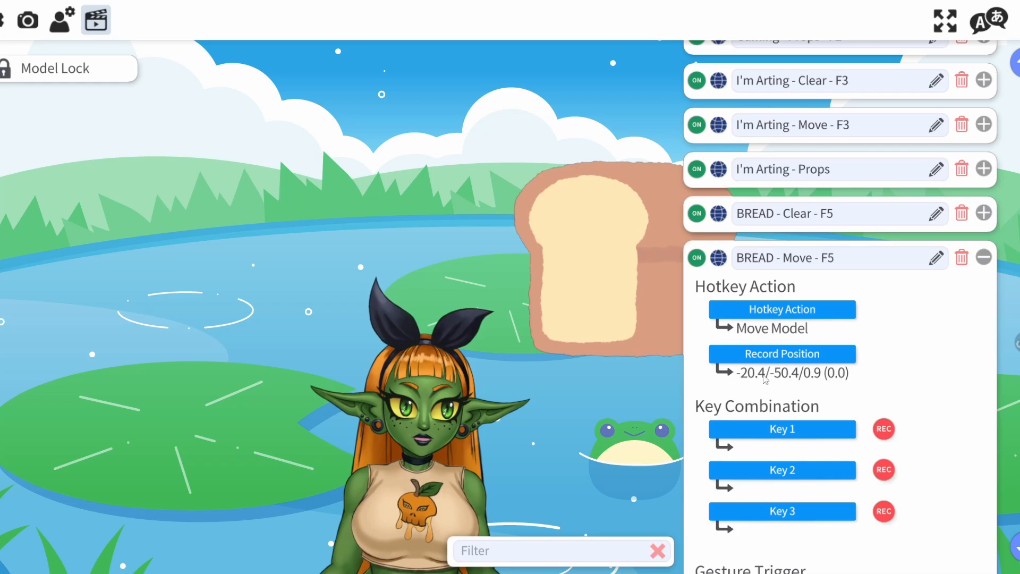
# Assign F5 as the first key of the "BREAD - Move - F5" hotkey and collapse its entry
pyautogui.scroll(-1, 903, 393)
pyautogui.click(801, 365)
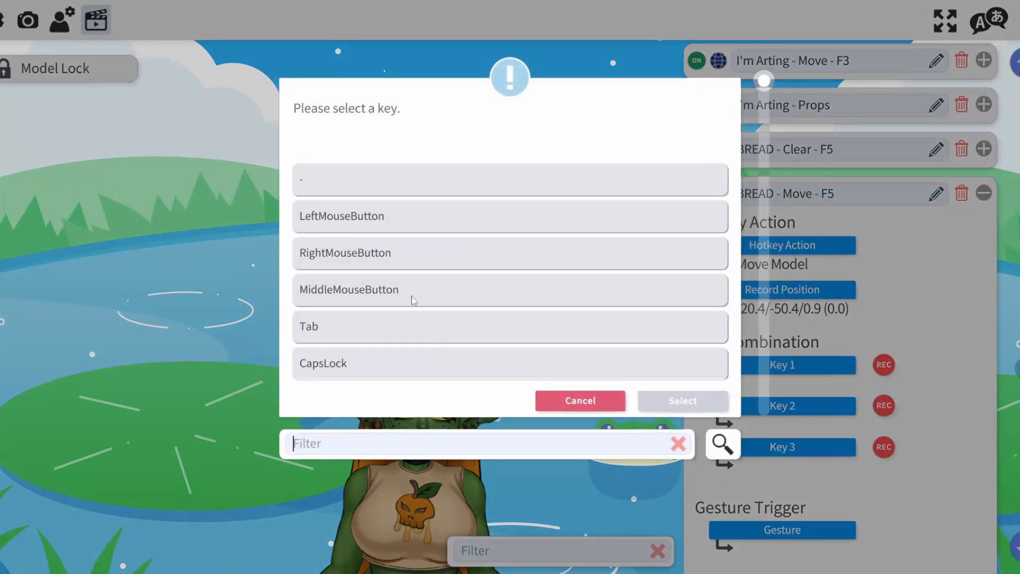
pyautogui.scroll(-15, 413, 300)
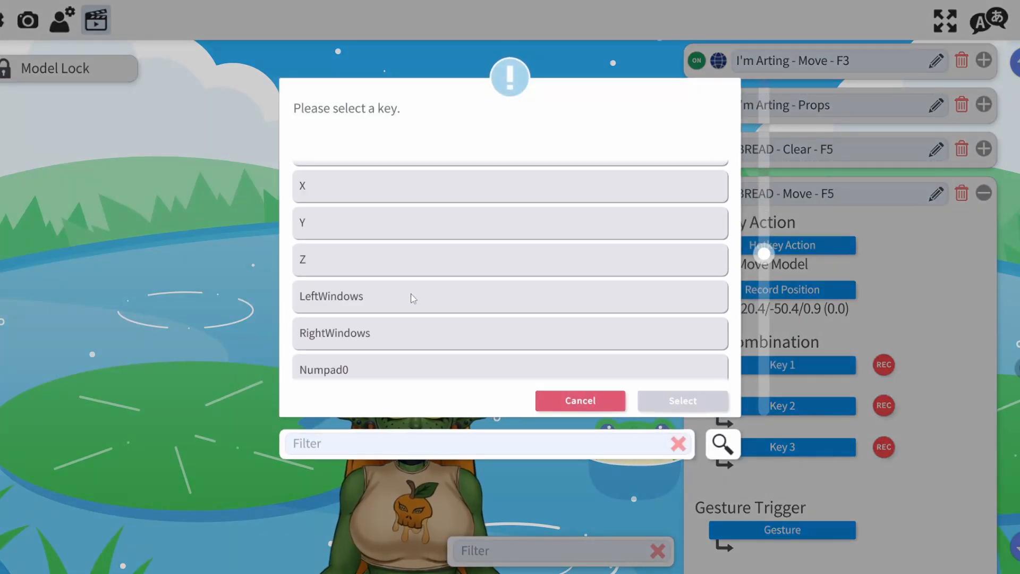
pyautogui.scroll(-10, 413, 298)
pyautogui.click(361, 277)
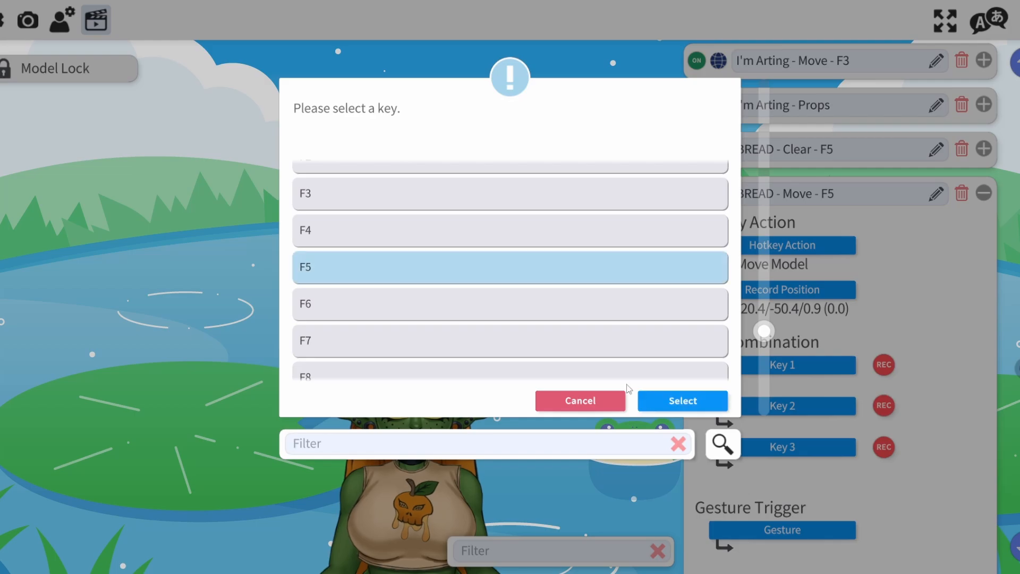
pyautogui.click(651, 400)
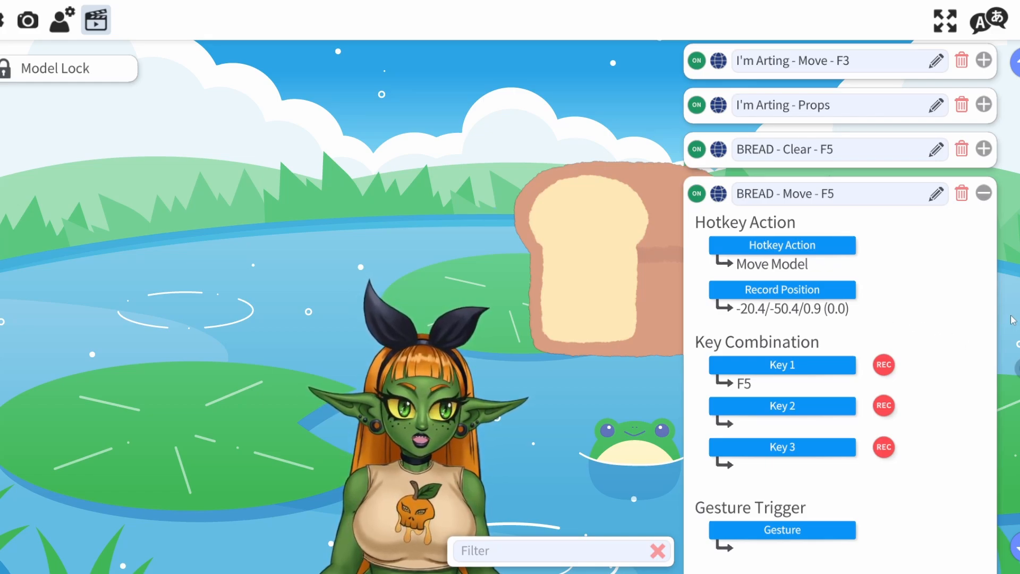
pyautogui.click(987, 194)
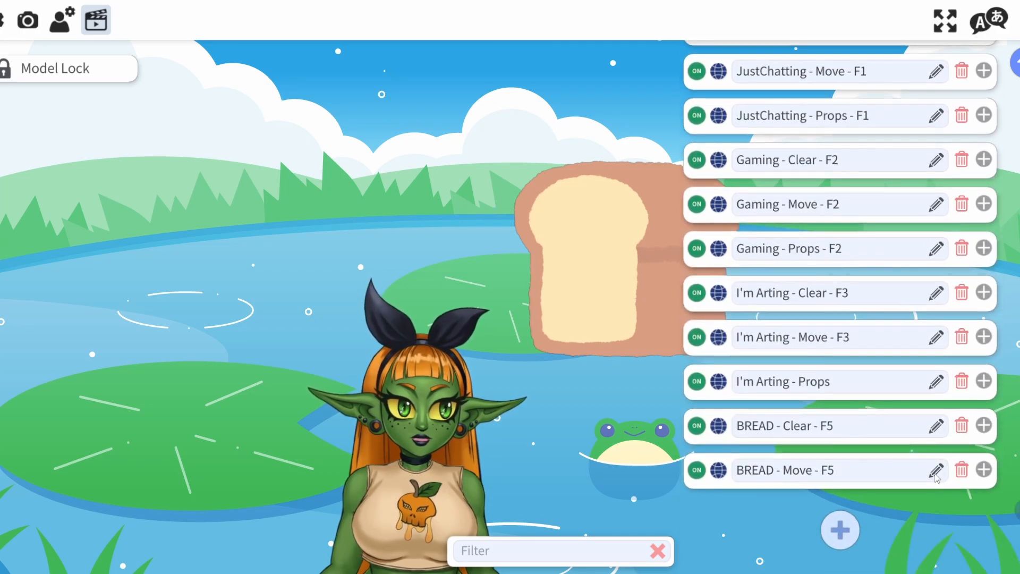
# Add another hotkey at the end of the list and name it "BREAD - Props - F5"
pyautogui.click(840, 531)
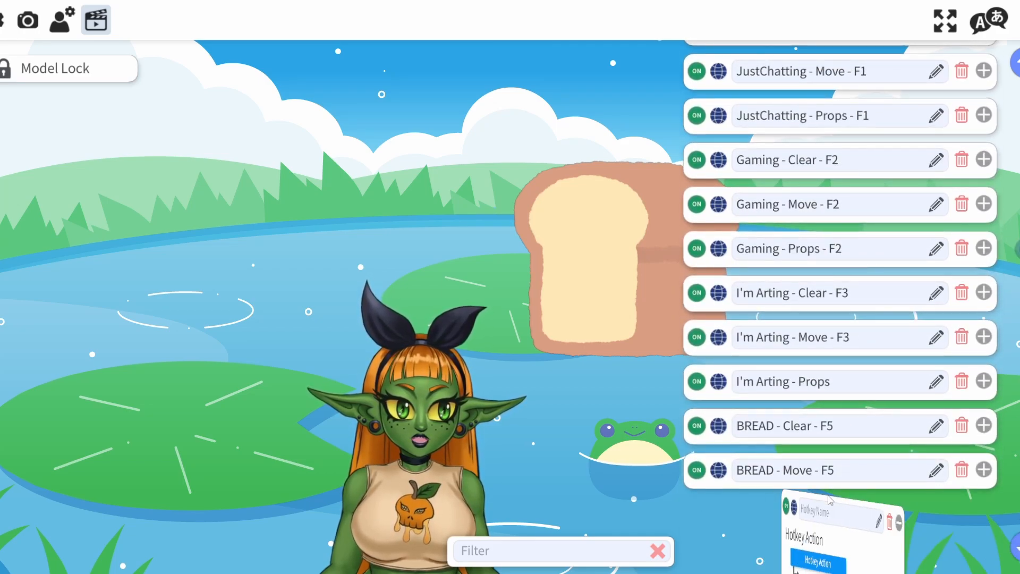
pyautogui.click(937, 292)
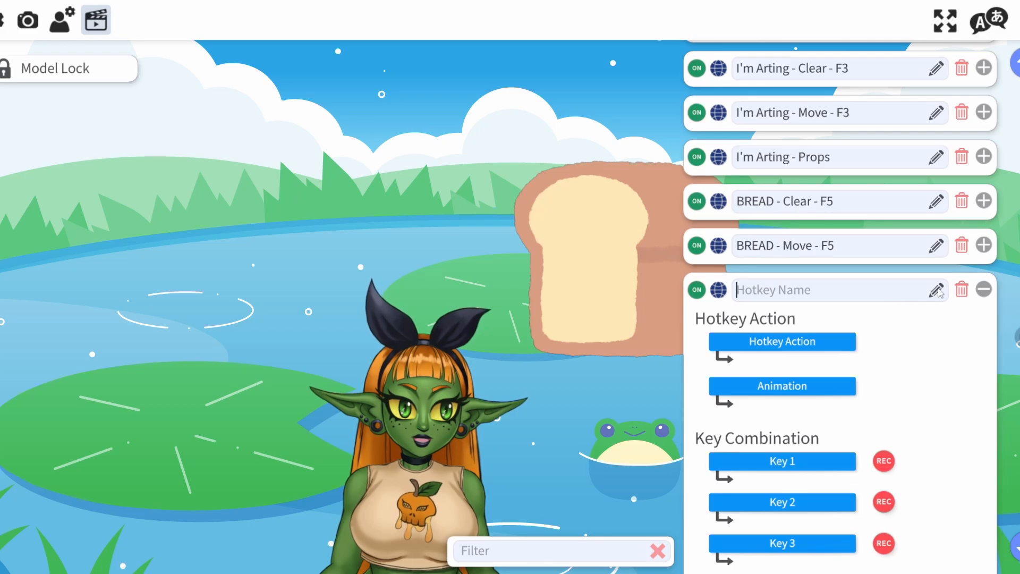
pyautogui.write('BREA')
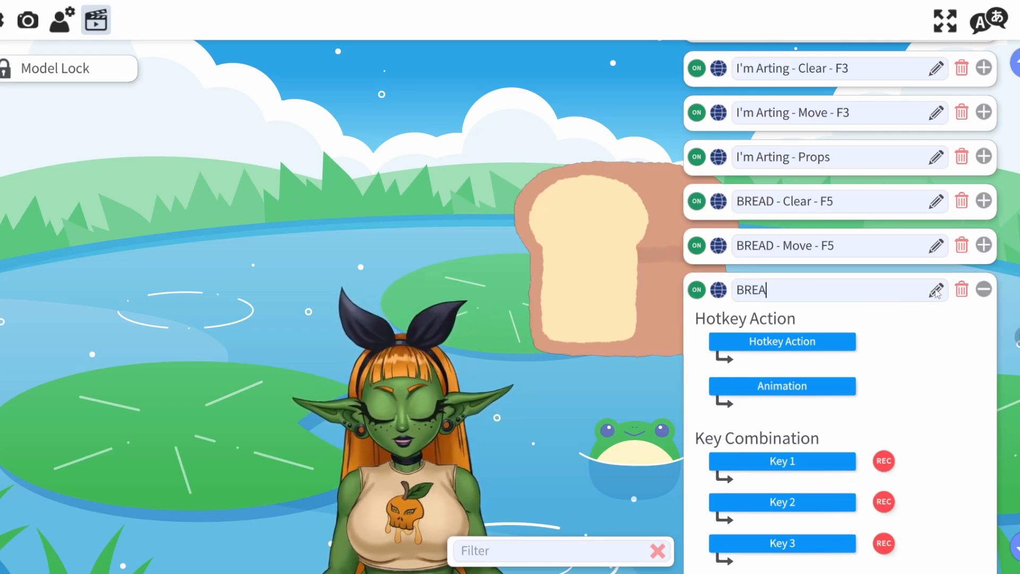
pyautogui.write('D - P')
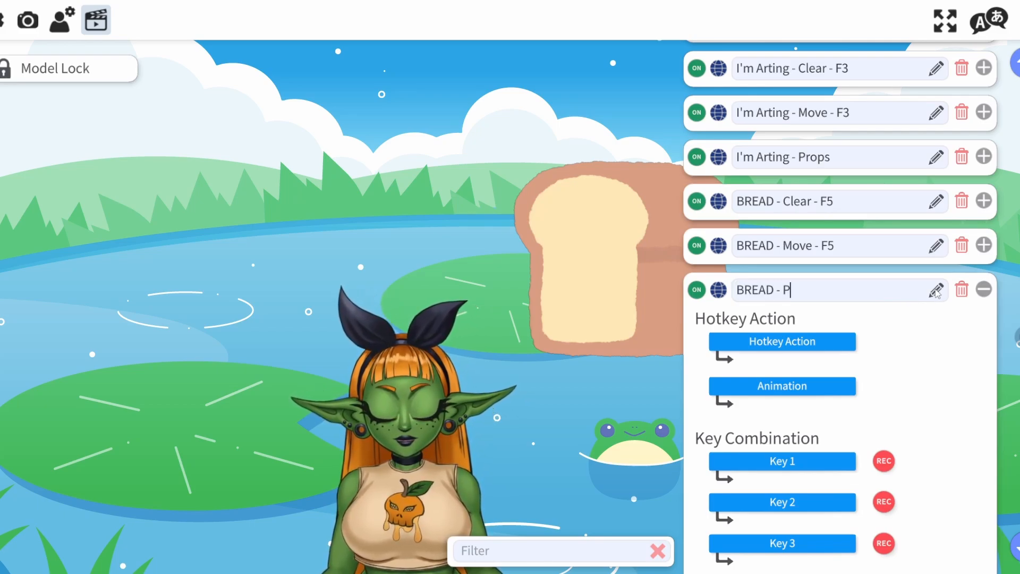
pyautogui.write('rops -')
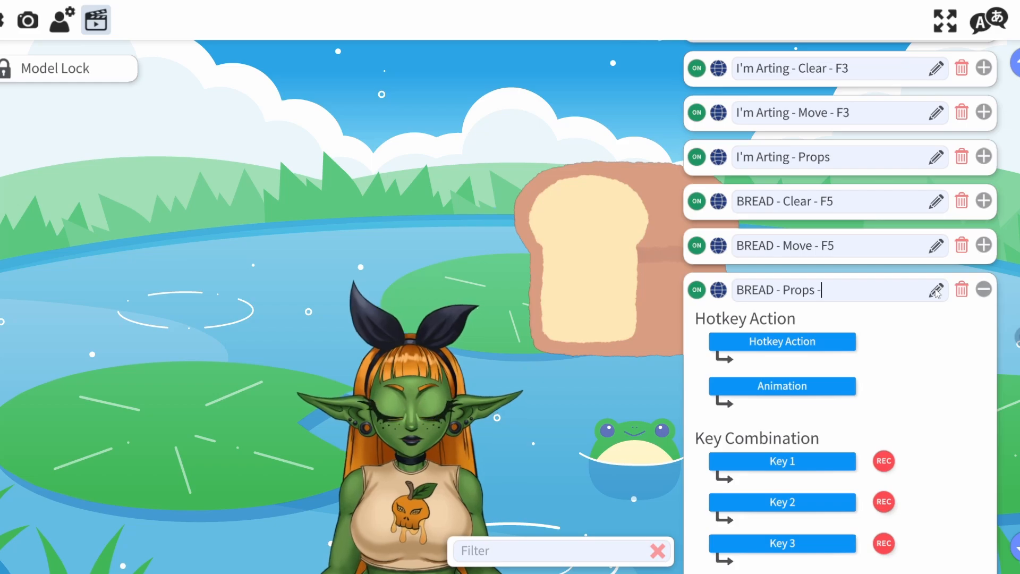
pyautogui.write(' F5')
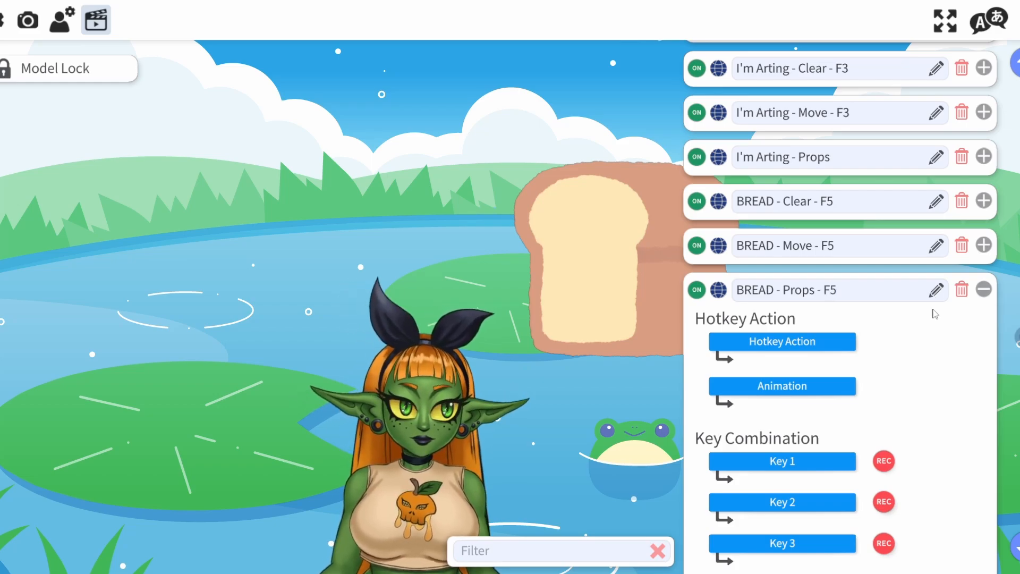
# Set the action of the "BREAD - Props - F5" hotkey to "Toggle Item Scene"
pyautogui.click(829, 341)
pyautogui.scroll(-5, 450, 295)
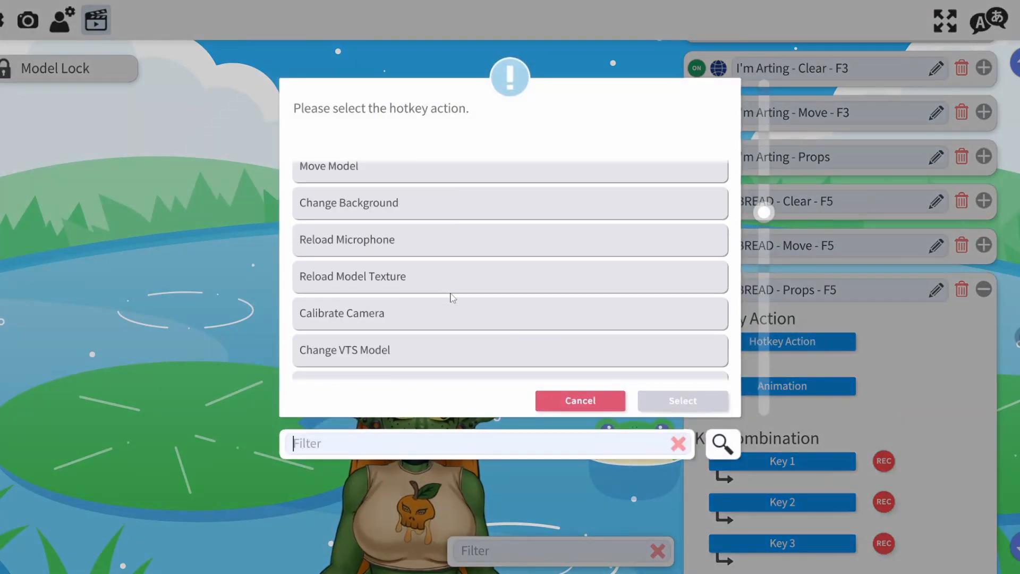
pyautogui.scroll(-3, 450, 301)
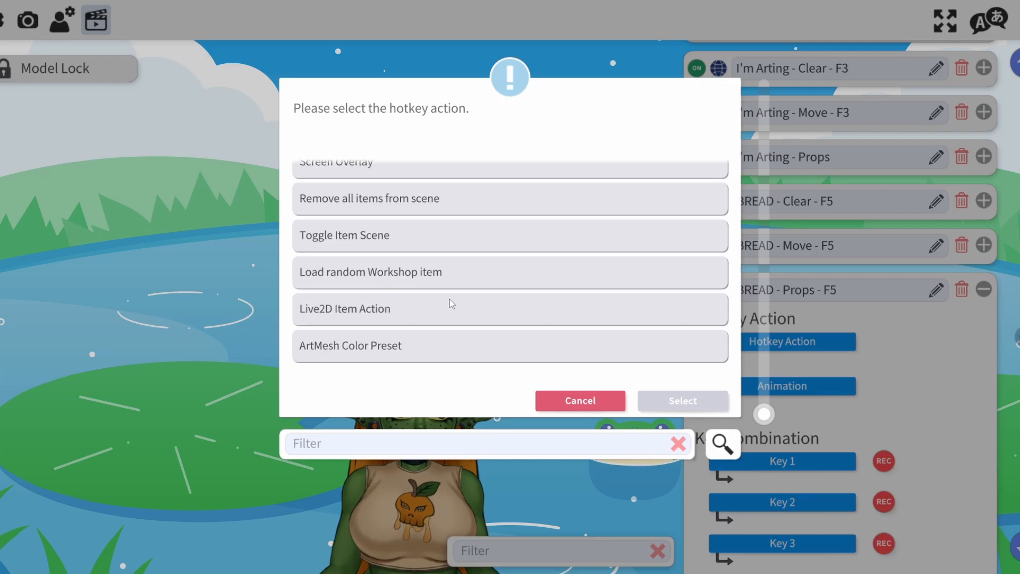
pyautogui.click(376, 254)
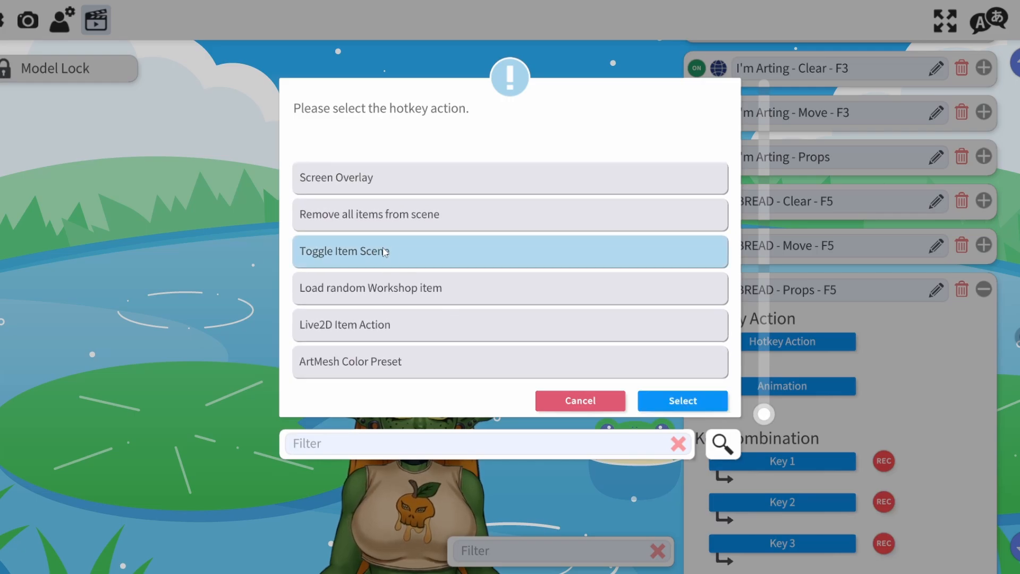
pyautogui.click(694, 398)
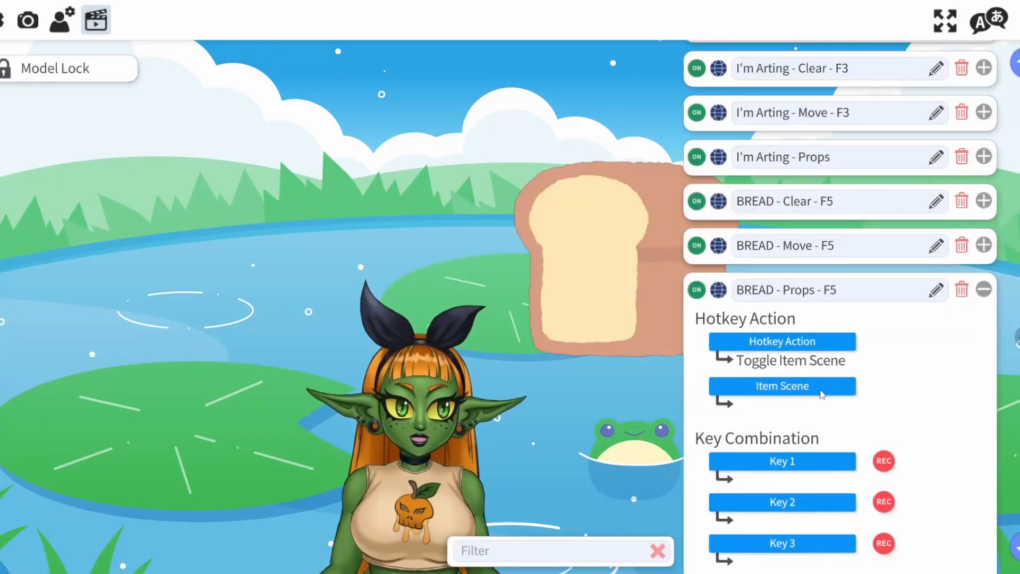
# Choose "LET'S GET THIS BREAD" as the item scene for the "BREAD - Props - F5" hotkey
pyautogui.click(809, 388)
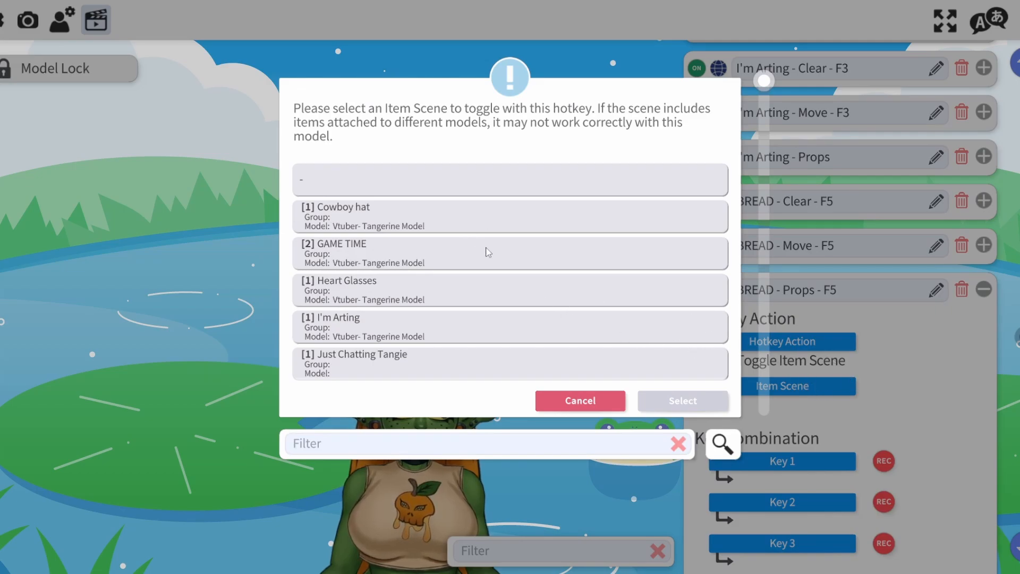
pyautogui.scroll(-2, 420, 280)
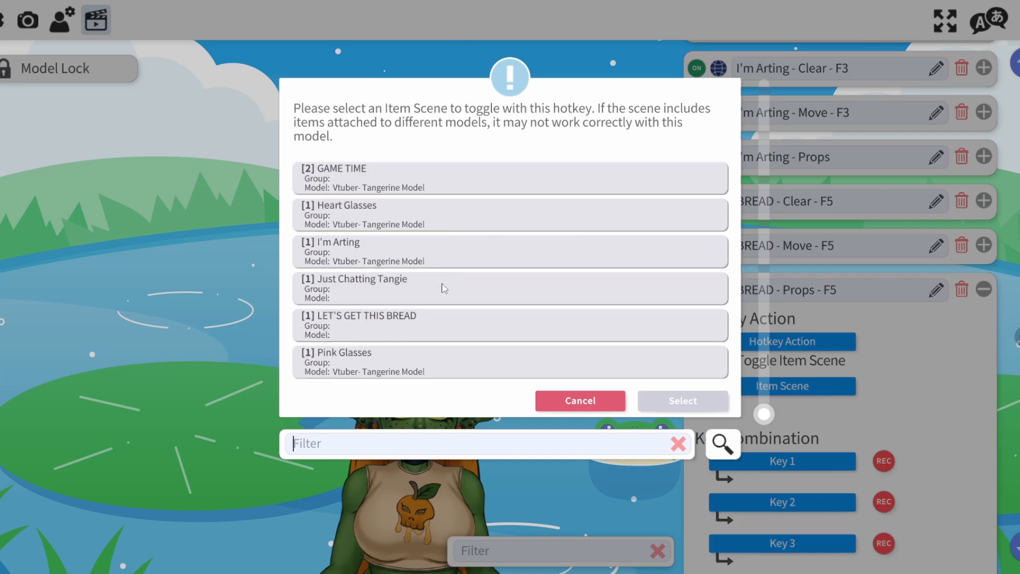
pyautogui.click(468, 330)
pyautogui.click(699, 409)
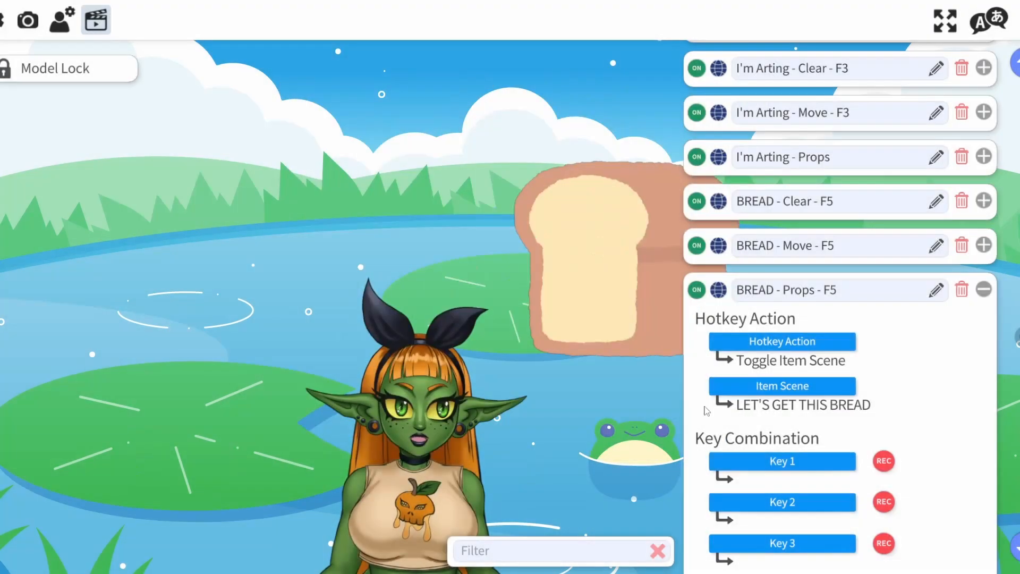
# Assign F5 as the first key of the "BREAD - Props - F5" hotkey and collapse its entry
pyautogui.click(781, 461)
pyautogui.scroll(-2, 425, 282)
pyautogui.scroll(-15, 409, 266)
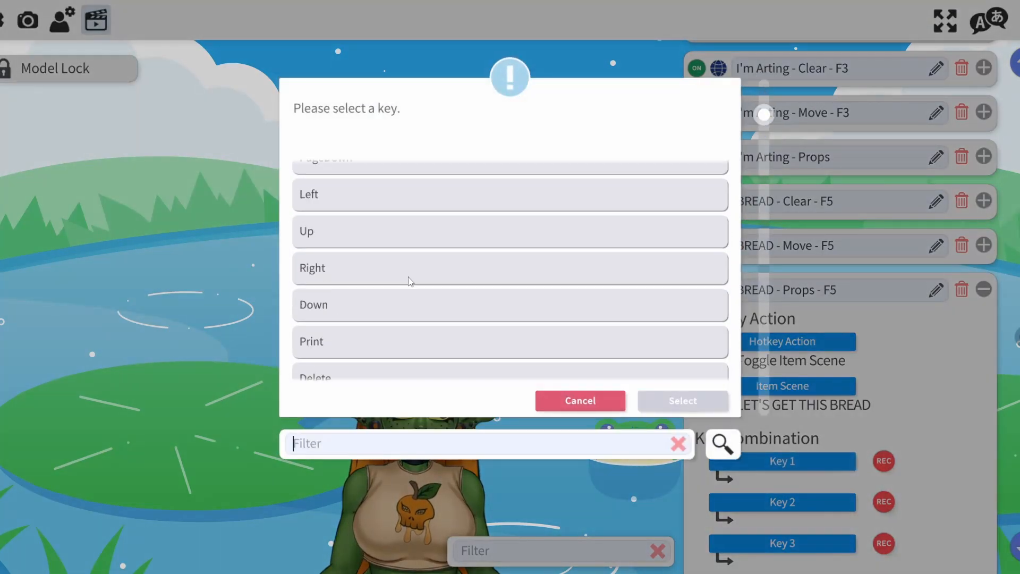
pyautogui.scroll(-15, 409, 282)
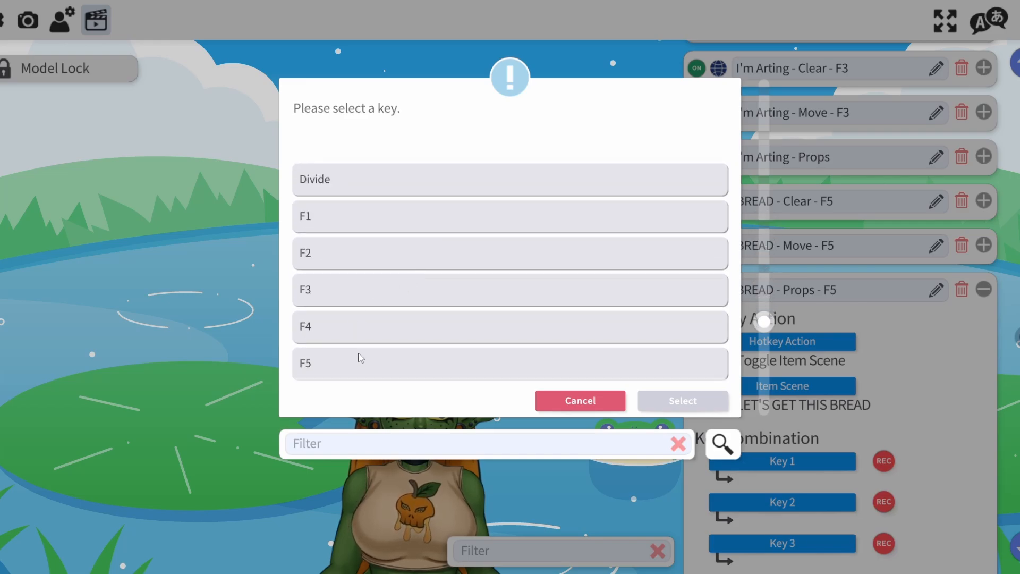
pyautogui.click(416, 367)
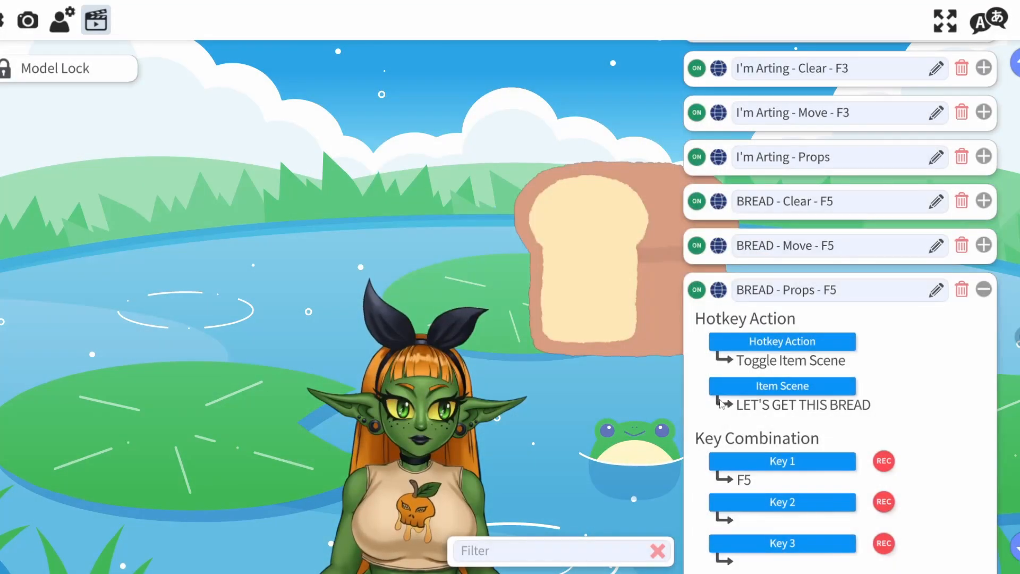
pyautogui.click(984, 290)
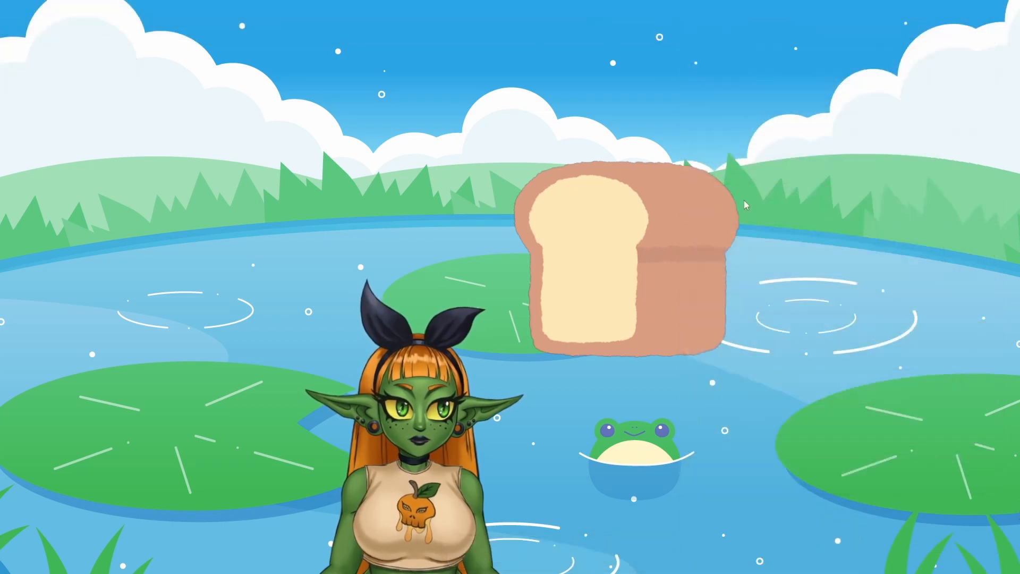
# Test the scene hotkeys by switching to the boba tea arrangement and triggering the F5 bread hotkeys
pyautogui.press('F6')
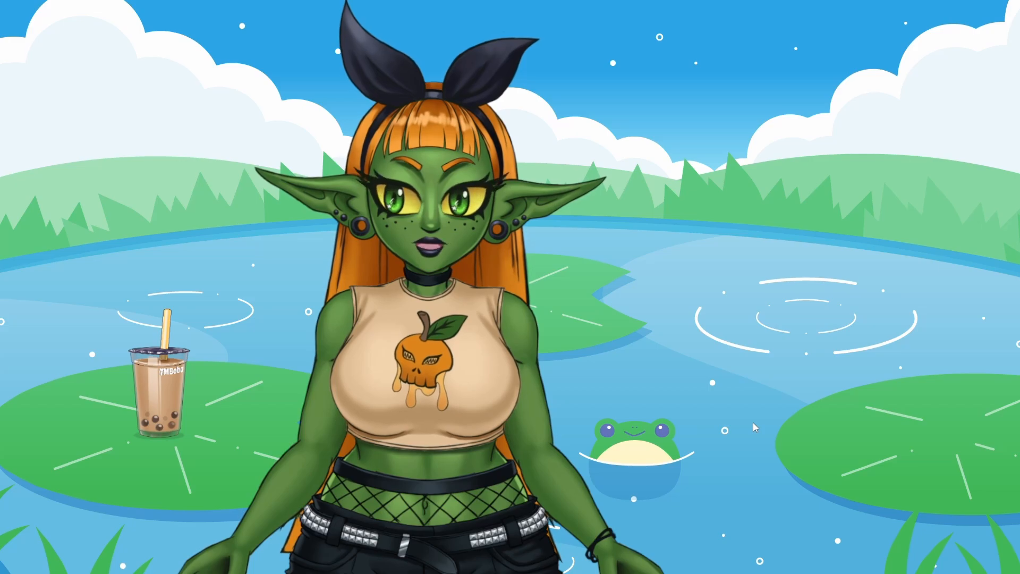
pyautogui.press('F5')
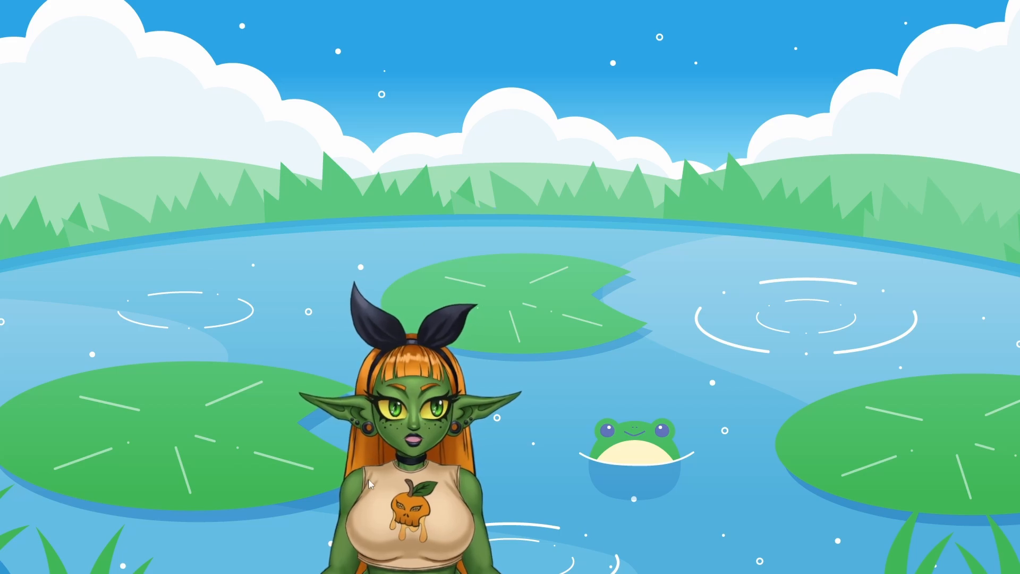
# Move the avatar up to the centre of the pond scene and enlarge it to show its upper body
pyautogui.moveTo(417, 508); pyautogui.dragTo(525, 386)
pyautogui.scroll(5, 483, 367)
pyautogui.scroll(2, 483, 365)
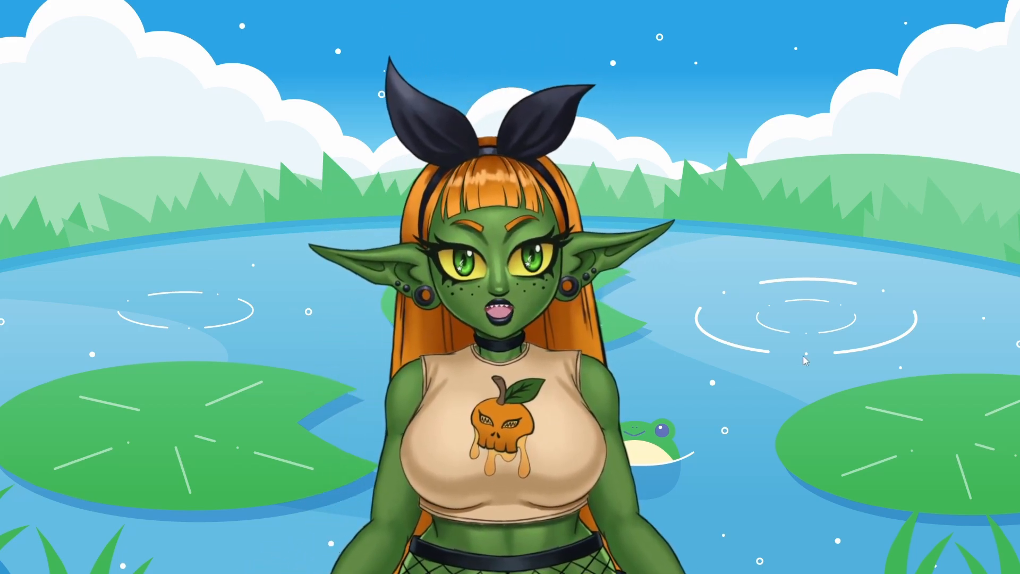